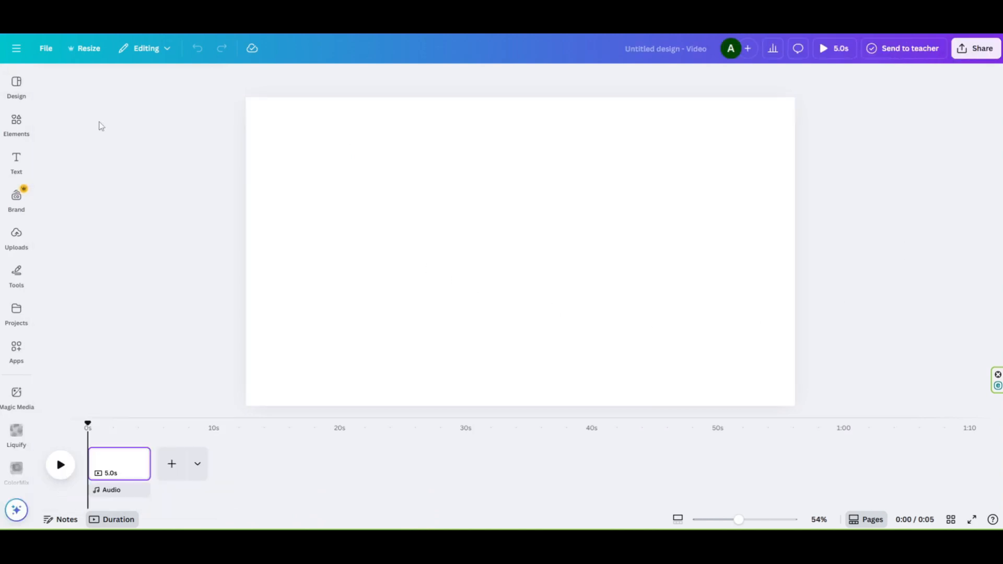
# Insert the uploaded beach image with the THAILAND title onto the blank page
pyautogui.click(16, 161)
pyautogui.click(17, 236)
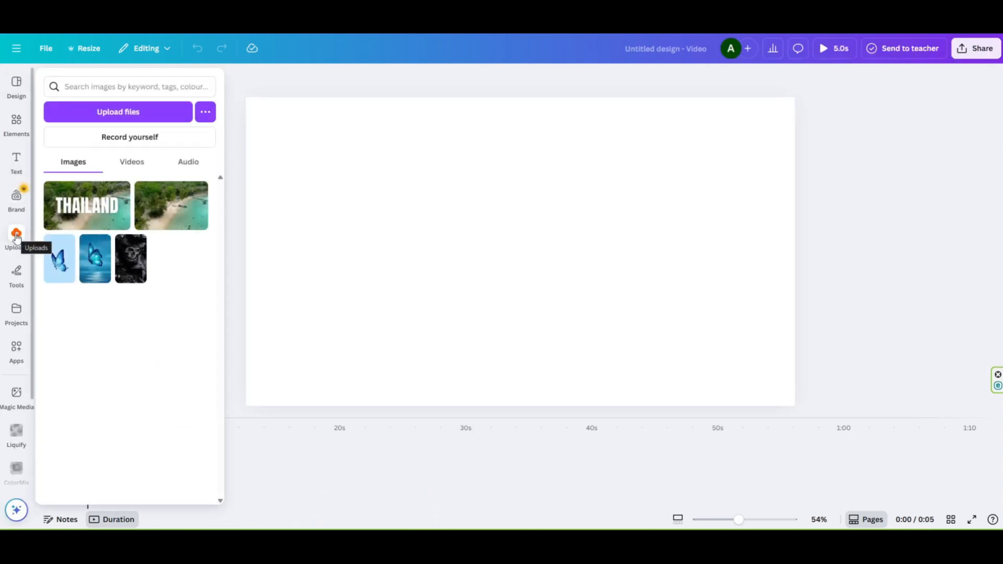
pyautogui.click(87, 212)
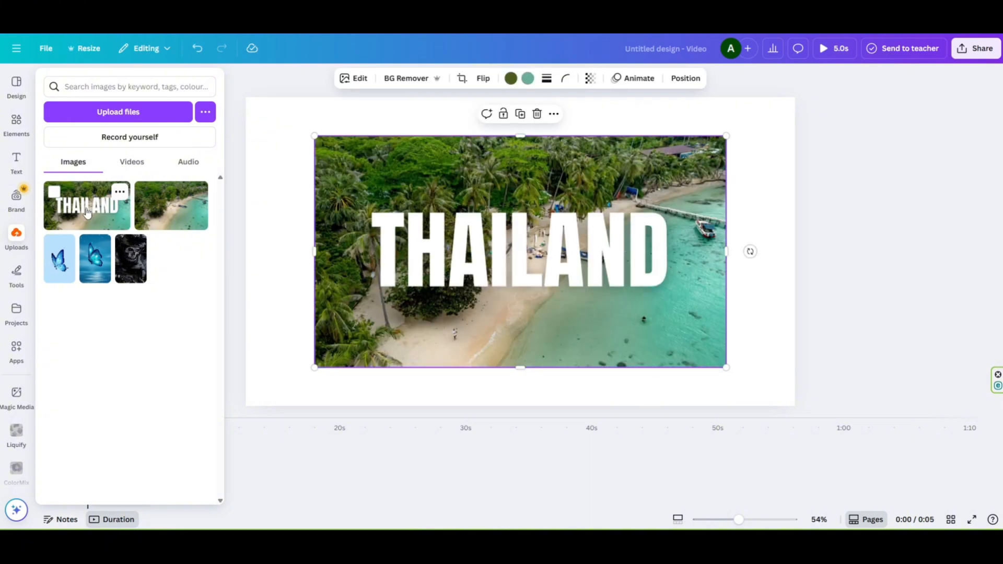
pyautogui.click(346, 267)
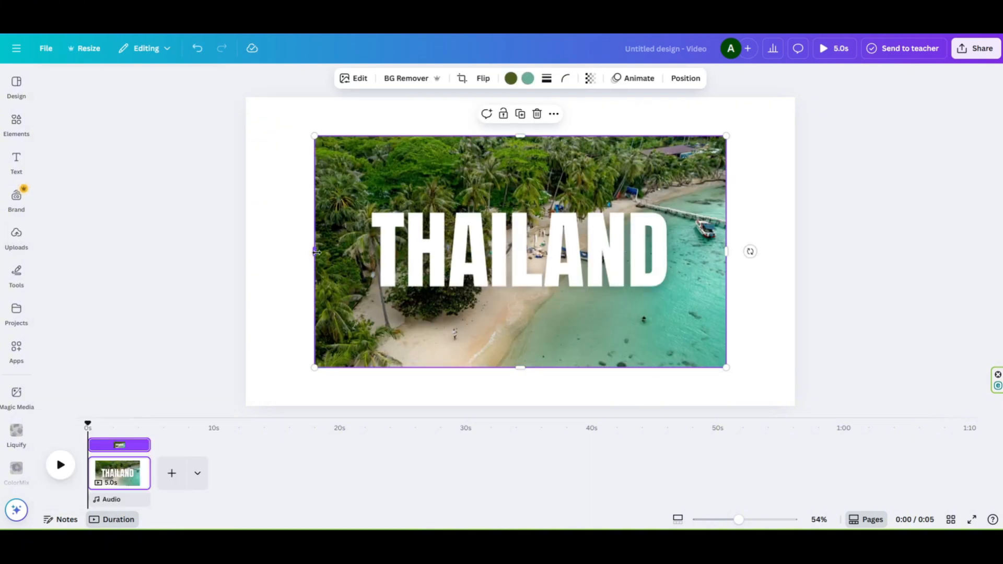
# Stretch the THAILAND image to fill the whole page and set it as the page background
pyautogui.moveTo(315, 253); pyautogui.dragTo(247, 257)
pyautogui.moveTo(727, 252); pyautogui.dragTo(795, 252)
pyautogui.moveTo(522, 134); pyautogui.dragTo(522, 97)
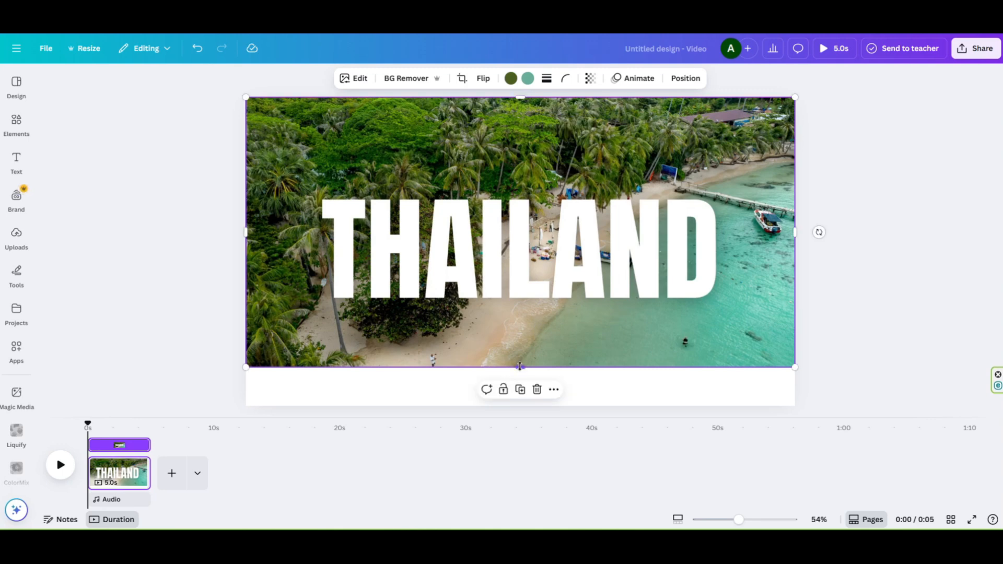
pyautogui.moveTo(520, 367); pyautogui.dragTo(521, 404)
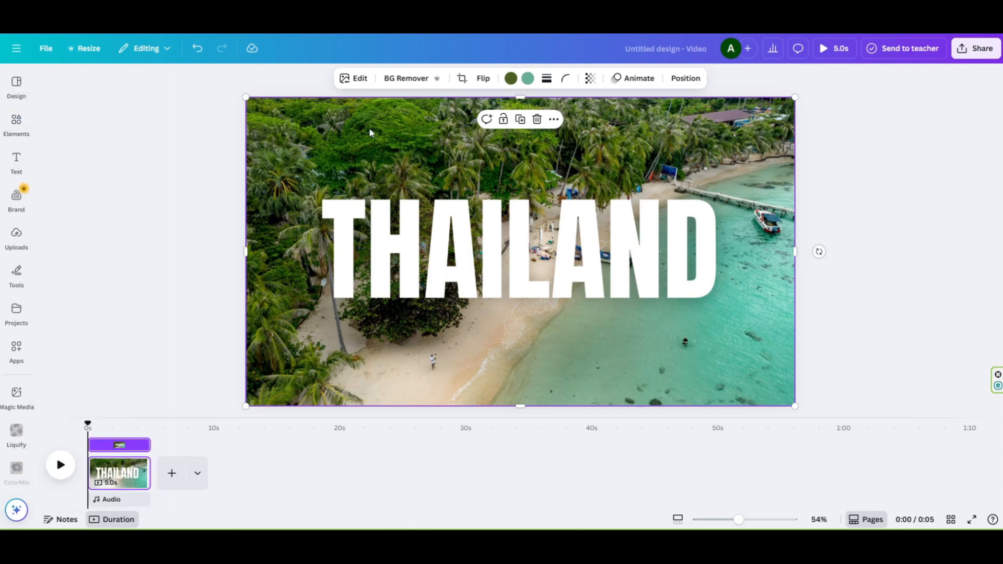
pyautogui.rightClick(353, 140)
pyautogui.click(455, 356)
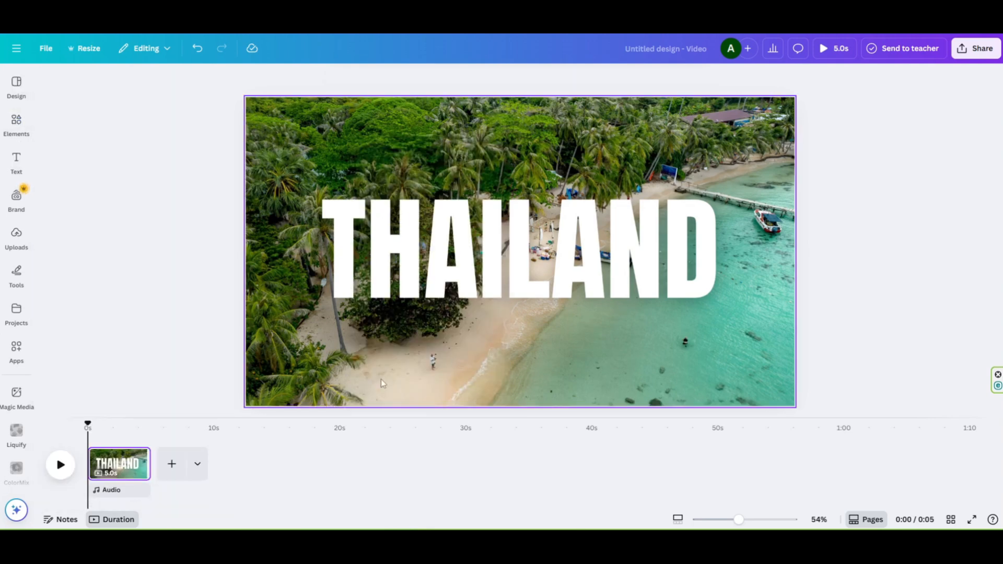
# Search the elements for "real plane" and add the first top-view airplane graphic to the page
pyautogui.moveTo(16, 119)
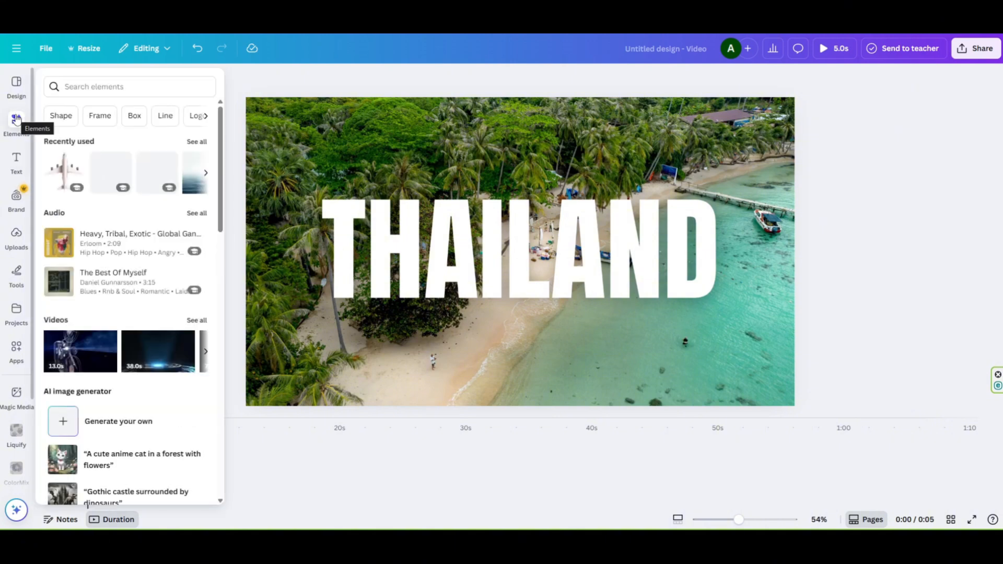
pyautogui.click(99, 88)
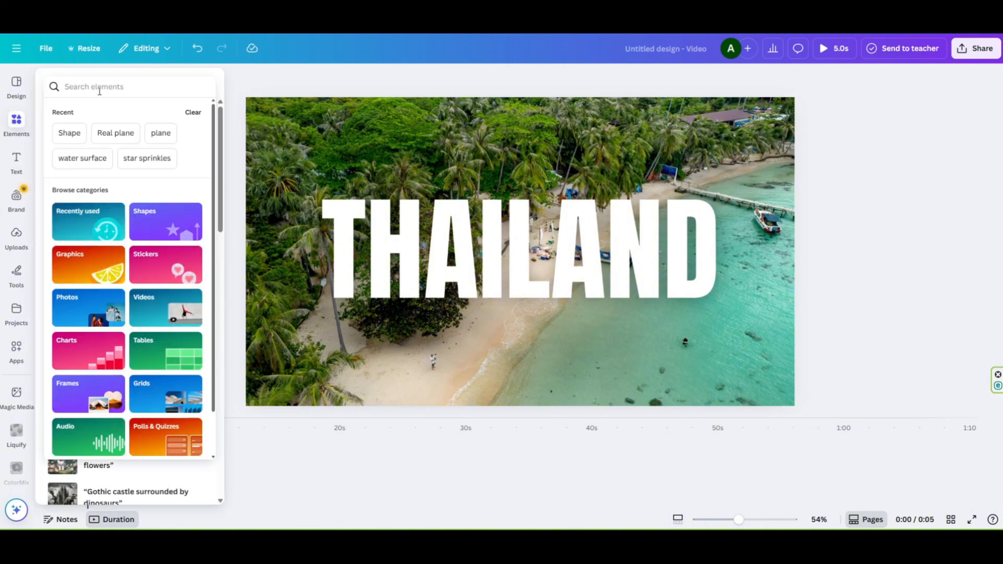
pyautogui.write('re')
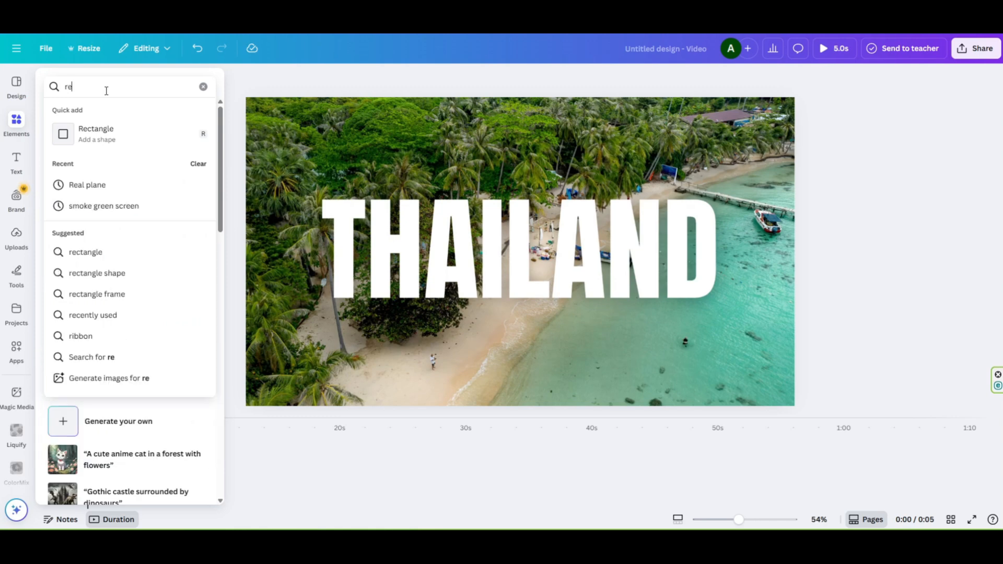
pyautogui.write('al plane')
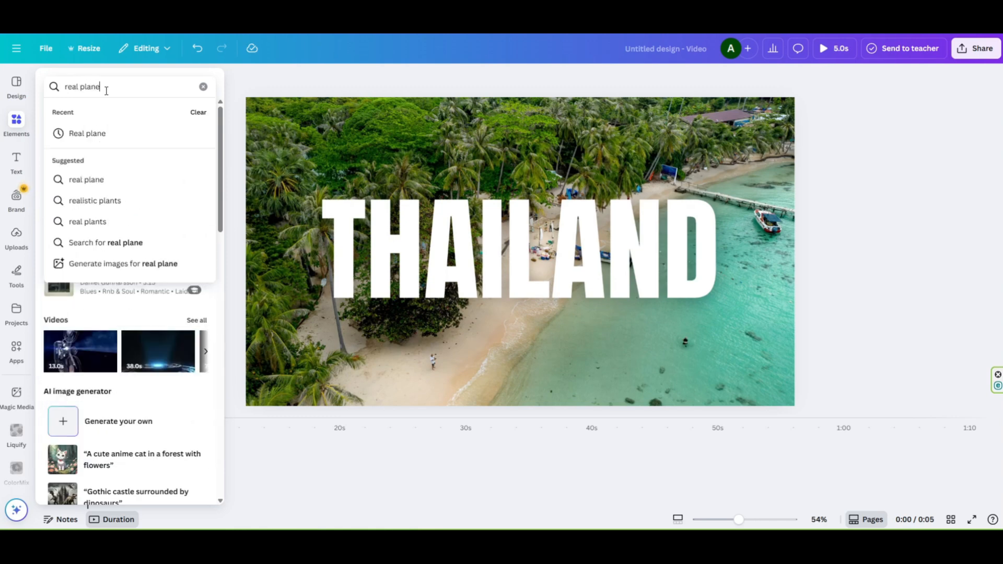
pyautogui.press('Return')
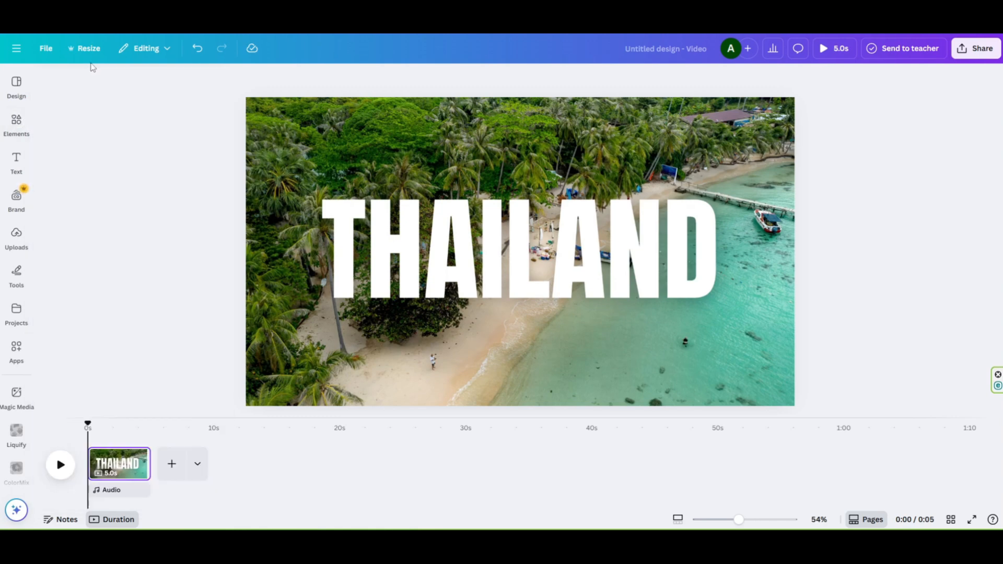
pyautogui.click(15, 124)
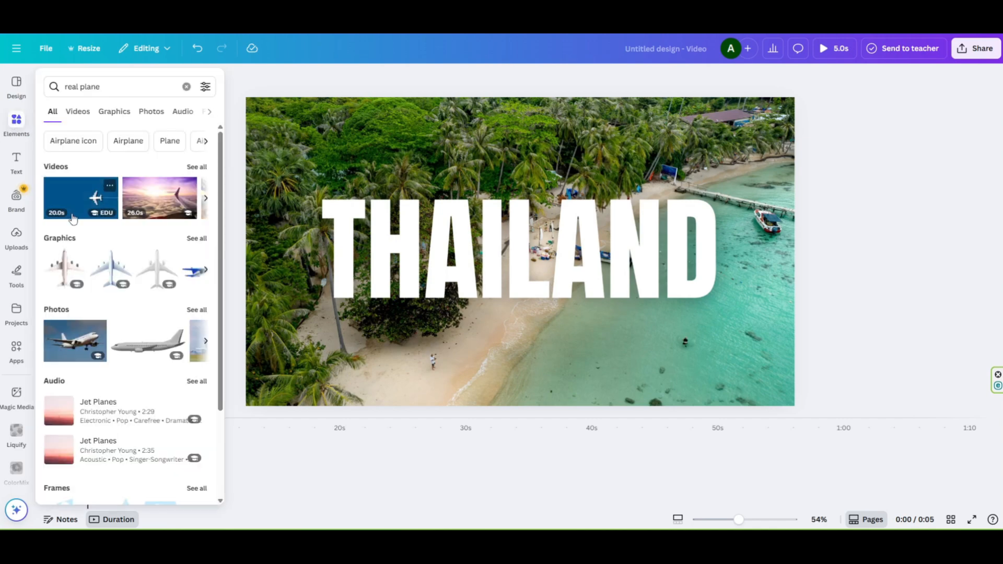
pyautogui.click(194, 240)
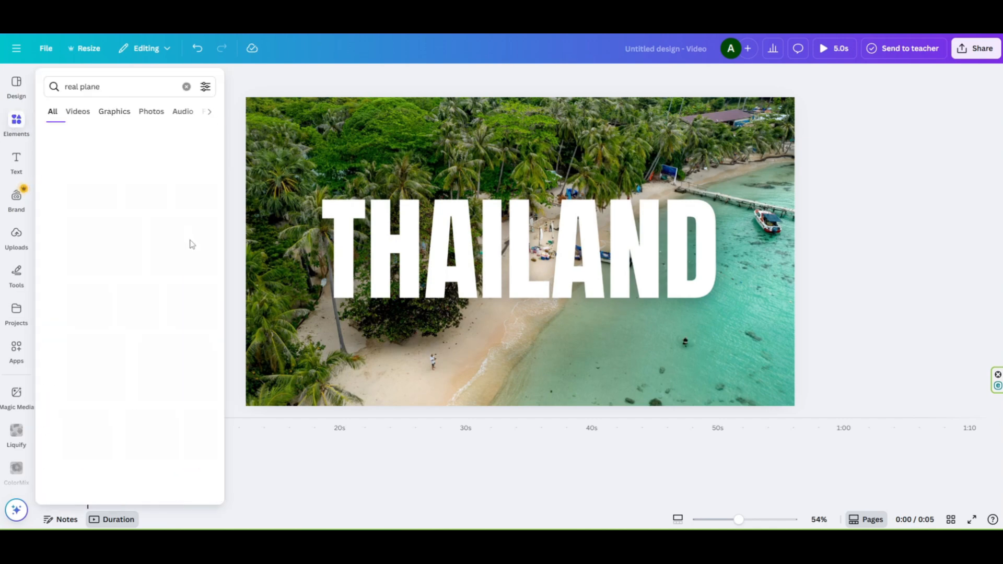
pyautogui.click(69, 183)
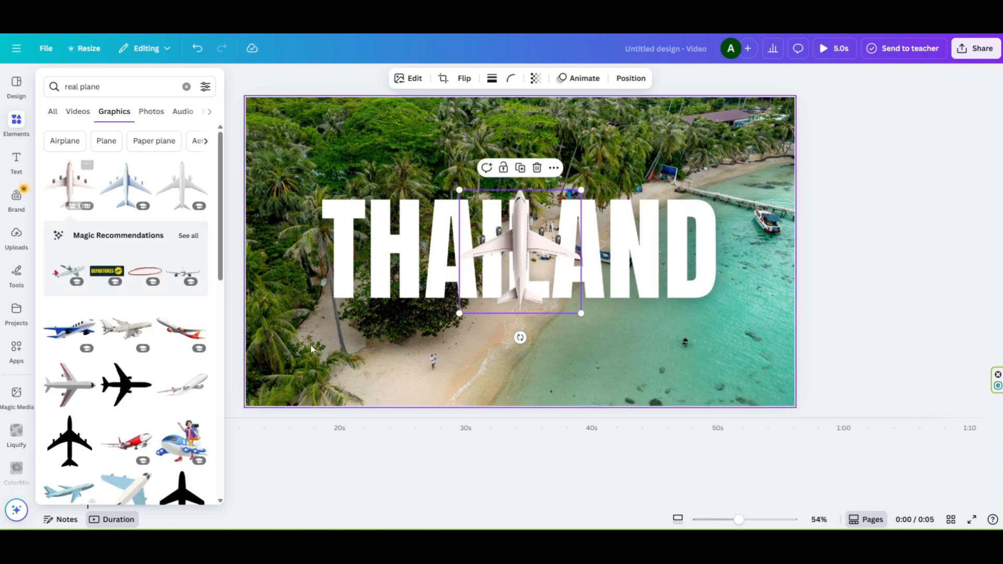
# Rotate the plane so its nose faces right, enlarge it, and place it over the first half of the THAILAND title
pyautogui.moveTo(520, 338); pyautogui.dragTo(390, 255)
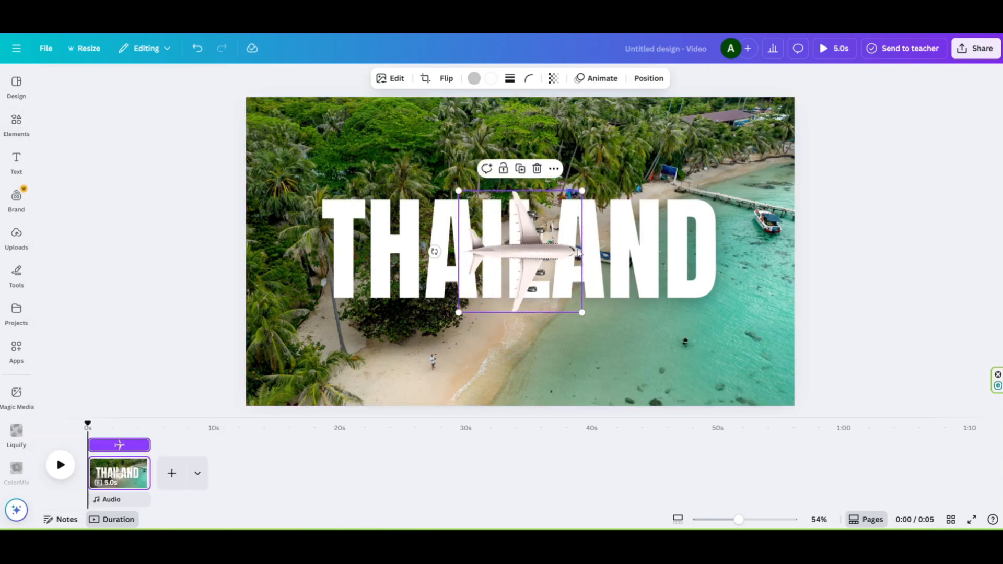
pyautogui.moveTo(582, 191); pyautogui.dragTo(634, 126)
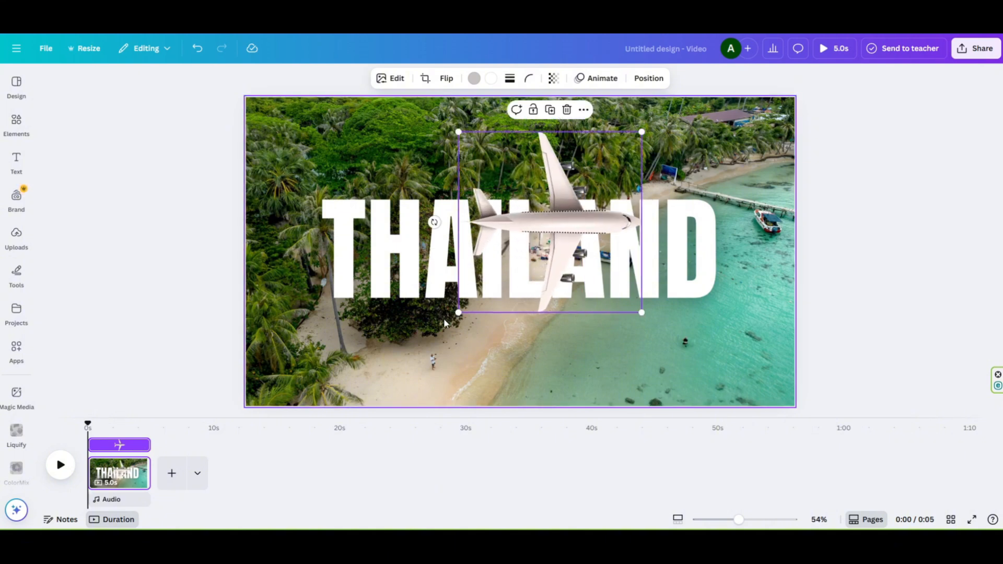
pyautogui.moveTo(456, 320); pyautogui.dragTo(406, 365)
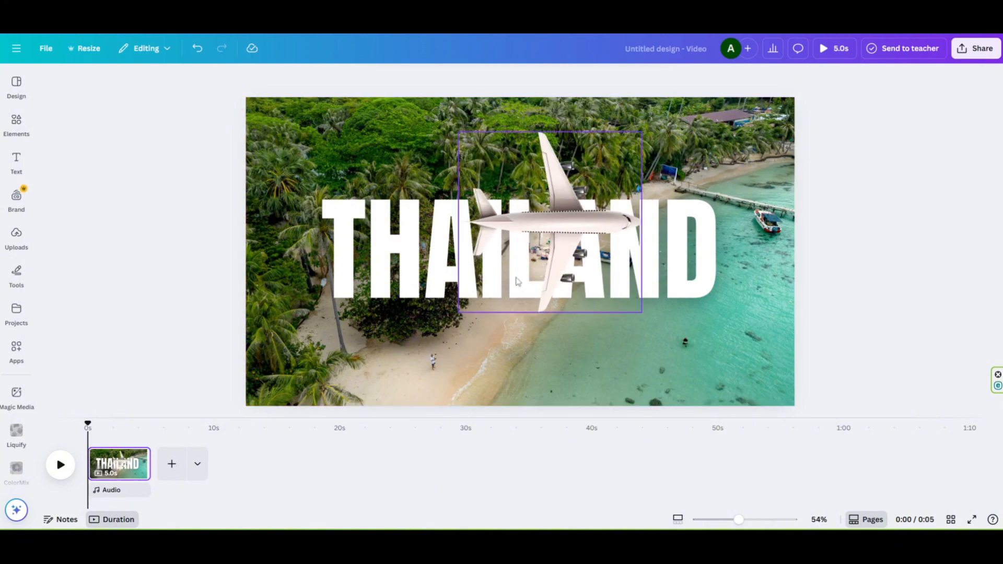
pyautogui.click(464, 302)
pyautogui.moveTo(458, 313); pyautogui.dragTo(410, 363)
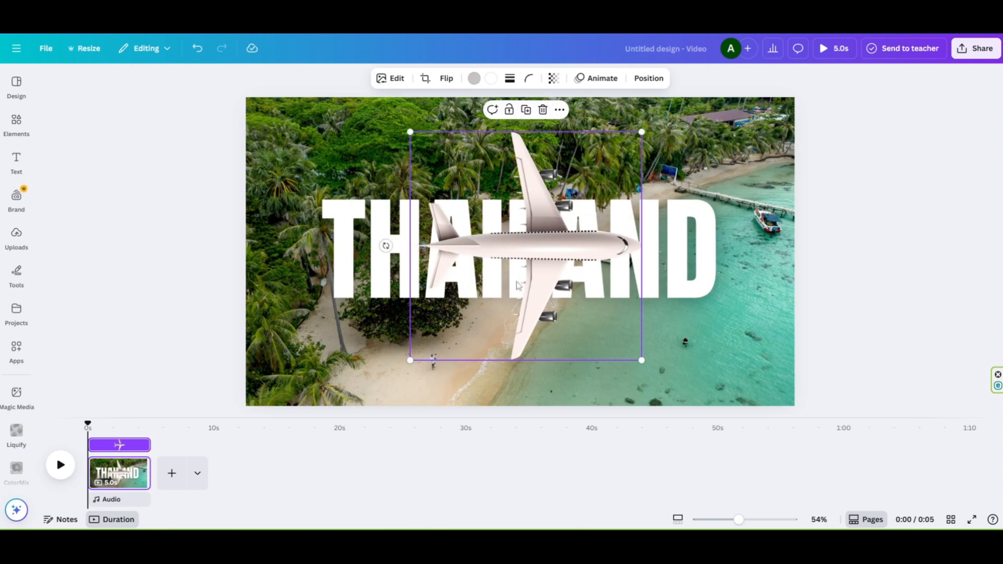
pyautogui.moveTo(519, 285); pyautogui.dragTo(427, 291)
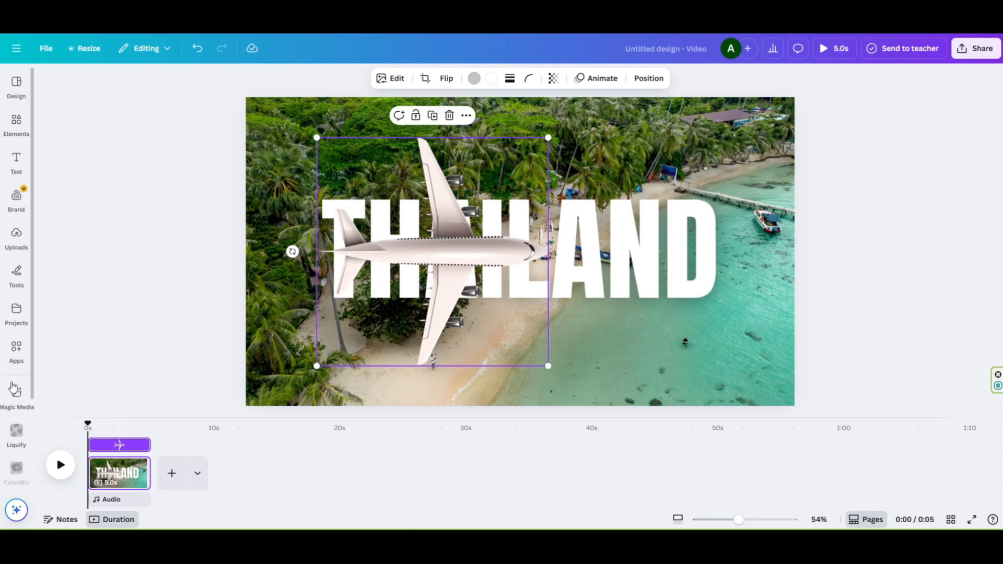
# Replace the plane search in the elements library with shapes and add a plain square to the page
pyautogui.click(16, 393)
pyautogui.click(16, 393)
pyautogui.click(16, 125)
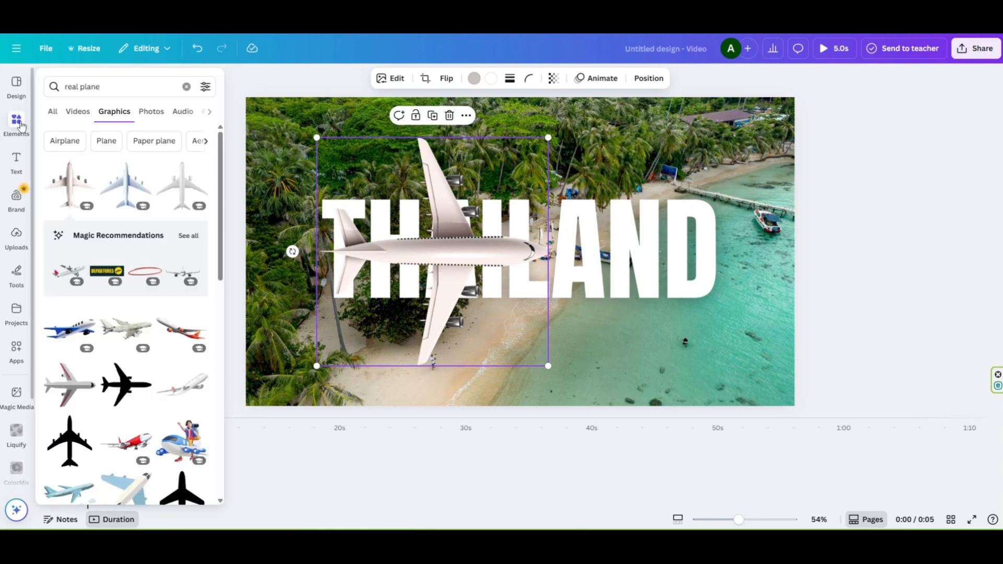
pyautogui.click(186, 86)
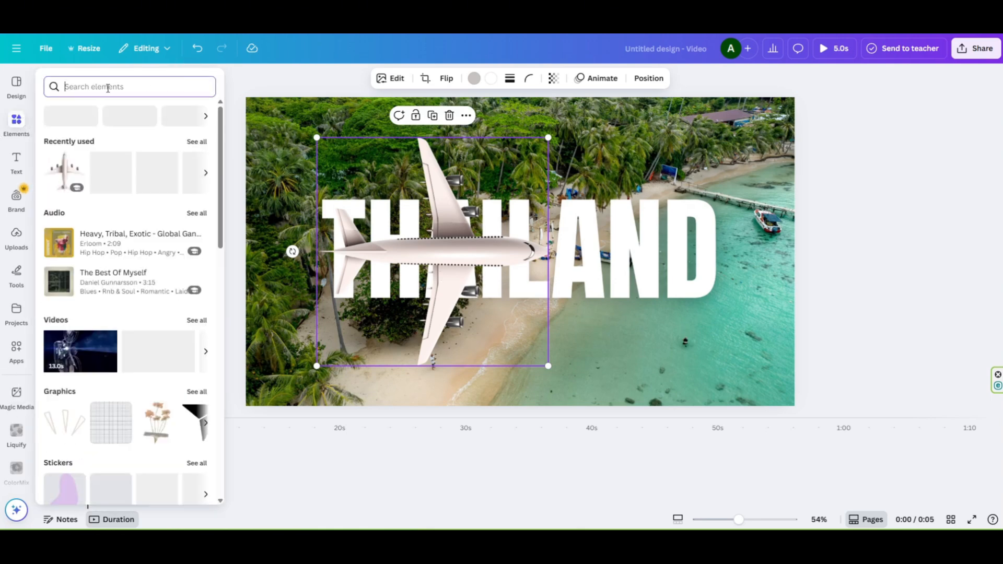
pyautogui.click(61, 116)
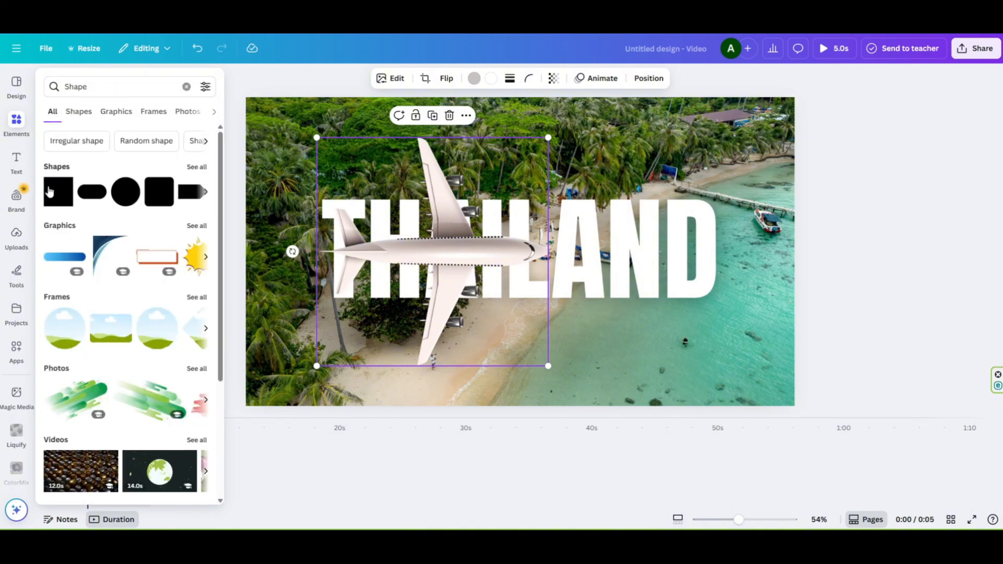
pyautogui.click(50, 198)
# Stretch the square into a vertical strip past the page's upper and lower edges and shift it left over the plane's wings
pyautogui.moveTo(521, 206); pyautogui.dragTo(521, 91)
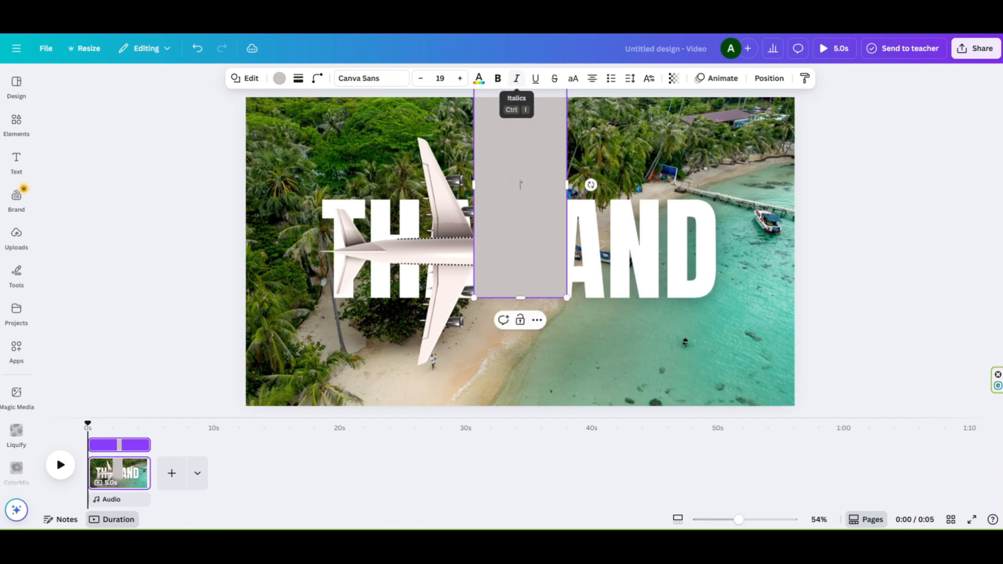
pyautogui.moveTo(520, 297); pyautogui.dragTo(525, 443)
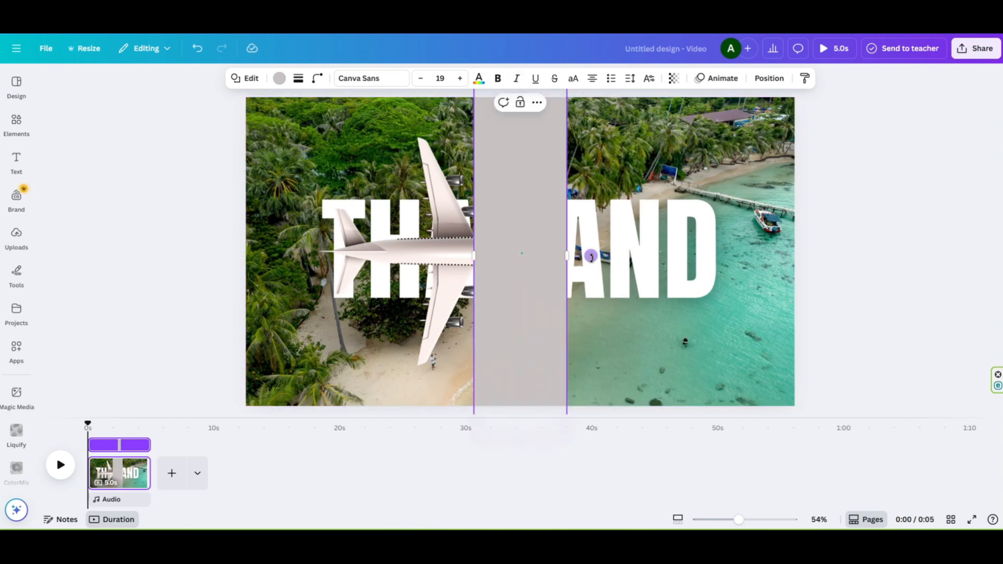
pyautogui.click(603, 344)
pyautogui.moveTo(543, 289); pyautogui.dragTo(500, 289)
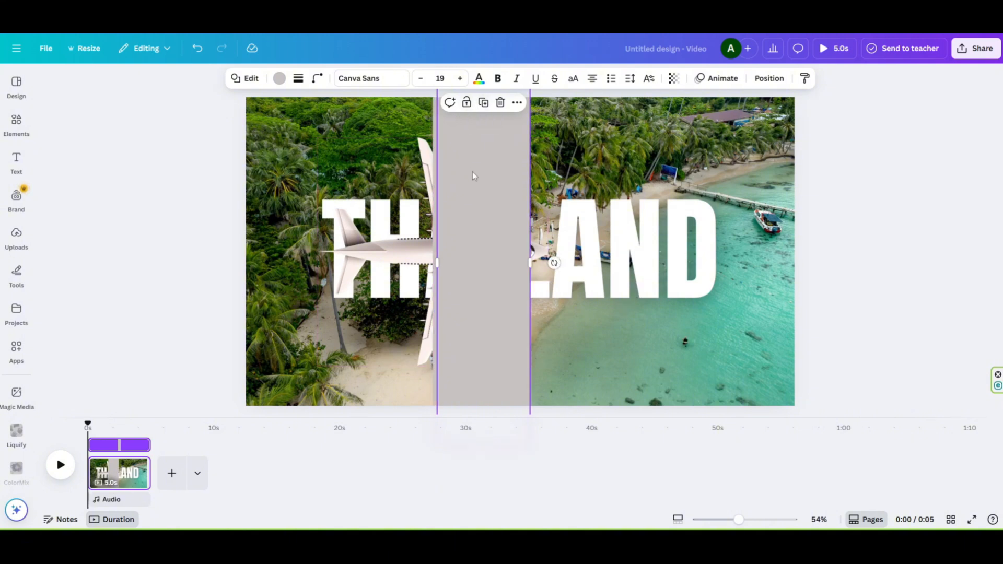
# Make a smaller, narrower copy of the strip, place it over the plane's upper wing, and tilt it along the wing's trailing edge
pyautogui.moveTo(472, 176); pyautogui.dragTo(506, 255)
pyautogui.moveTo(547, 184); pyautogui.dragTo(515, 327)
pyautogui.moveTo(484, 363); pyautogui.dragTo(484, 182)
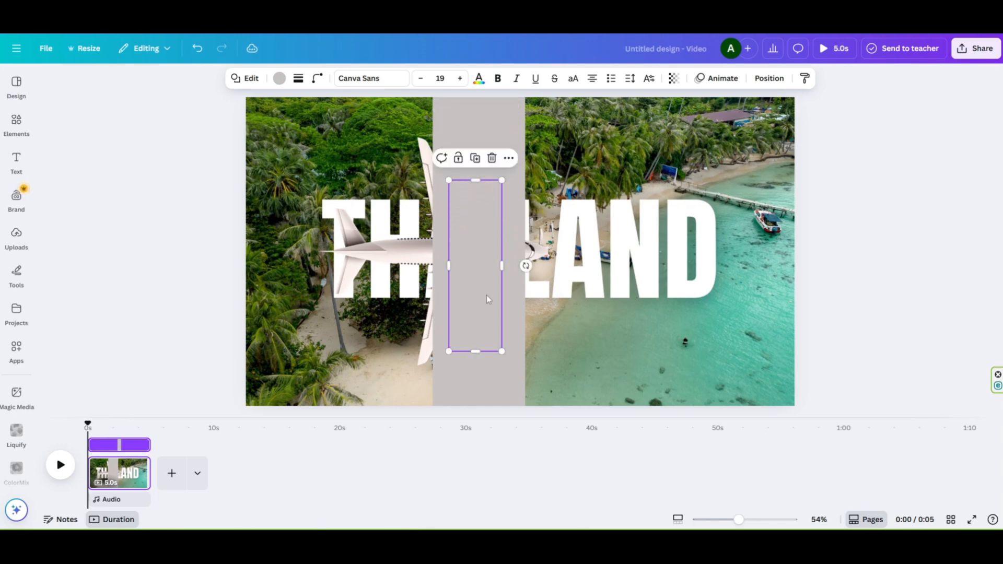
pyautogui.moveTo(488, 299); pyautogui.dragTo(454, 194)
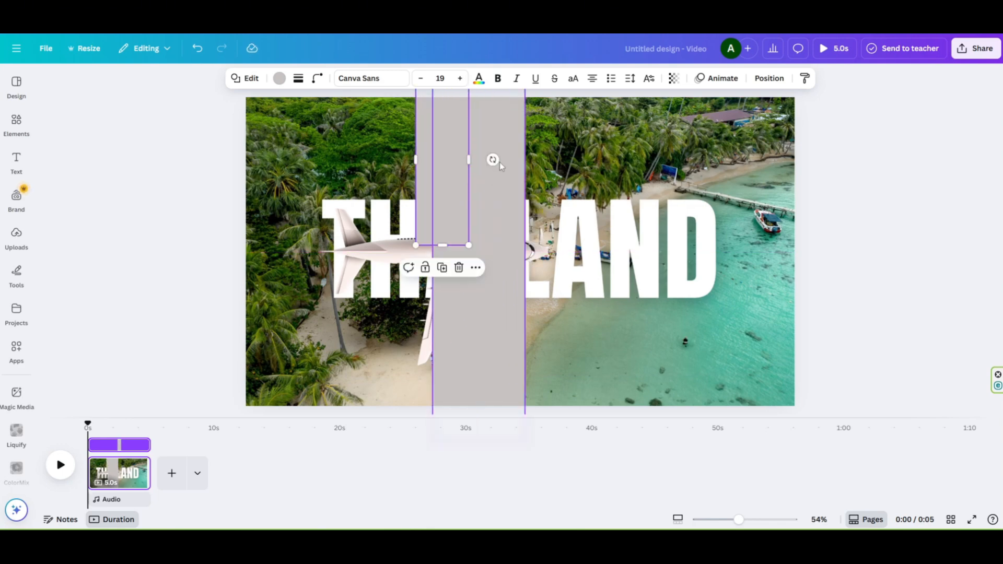
pyautogui.moveTo(492, 160)
pyautogui.mouseDown()
pyautogui.moveTo(497, 151)
pyautogui.moveTo(461, 173)
pyautogui.moveTo(500, 154)
pyautogui.mouseUp()
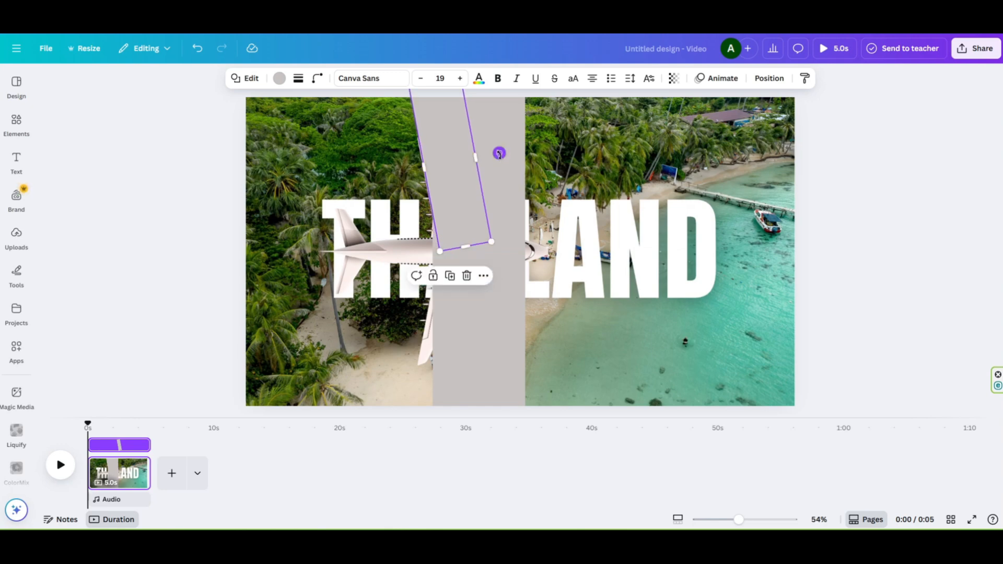
# Duplicate the tilted strip, move the copy over the plane's lower wing, and rotate it to mirror the upper one
pyautogui.click(449, 277)
pyautogui.moveTo(431, 174); pyautogui.dragTo(459, 326)
pyautogui.moveTo(517, 309); pyautogui.dragTo(501, 324)
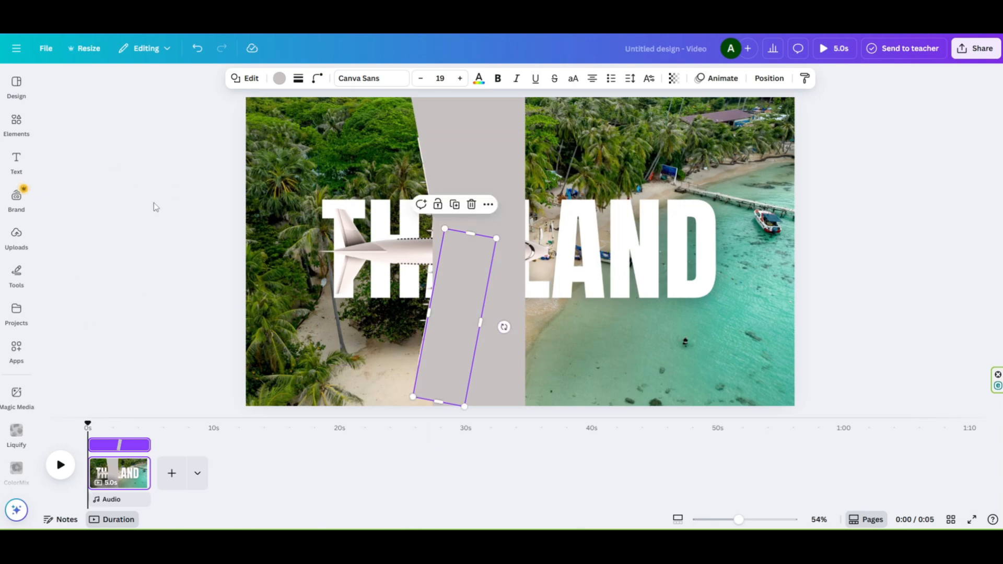
pyautogui.click(597, 339)
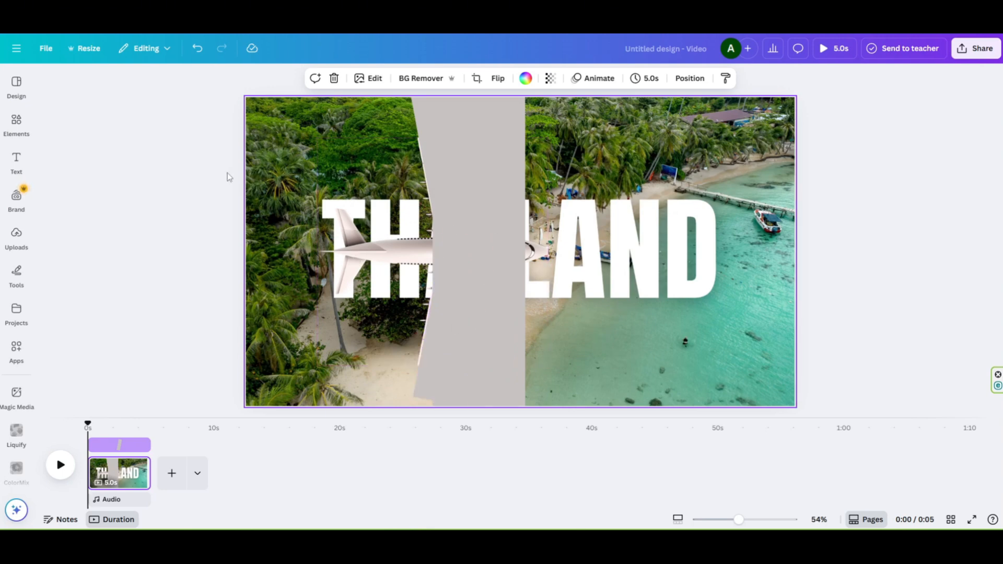
# Bring the plane to the front, above the grey strips
pyautogui.click(344, 254)
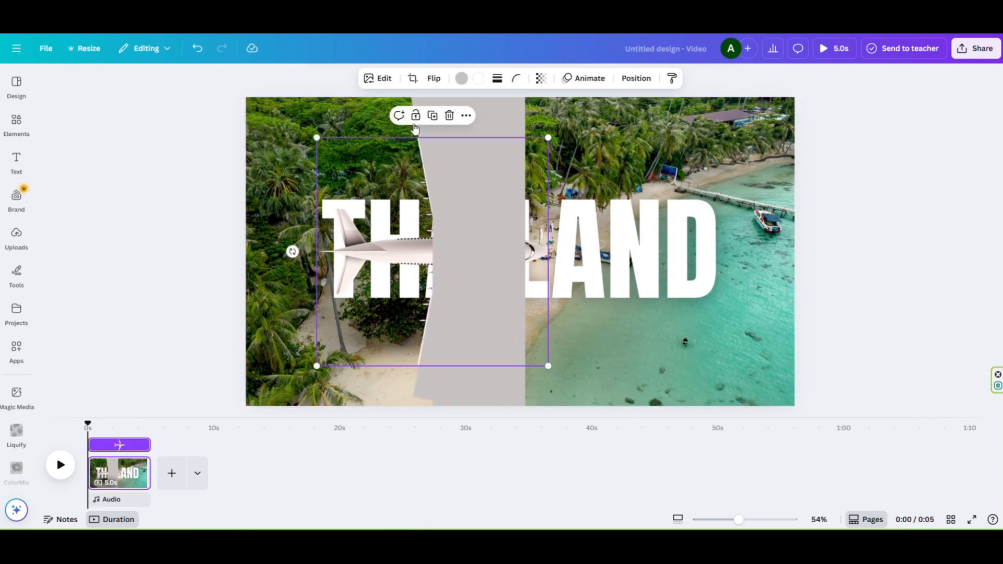
pyautogui.rightClick(374, 196)
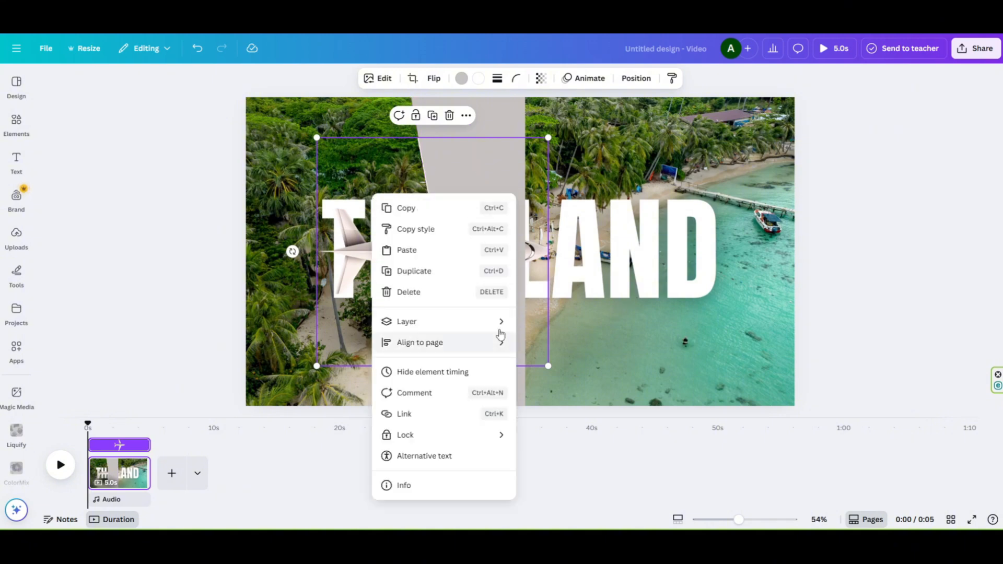
pyautogui.moveTo(499, 321)
pyautogui.click(564, 340)
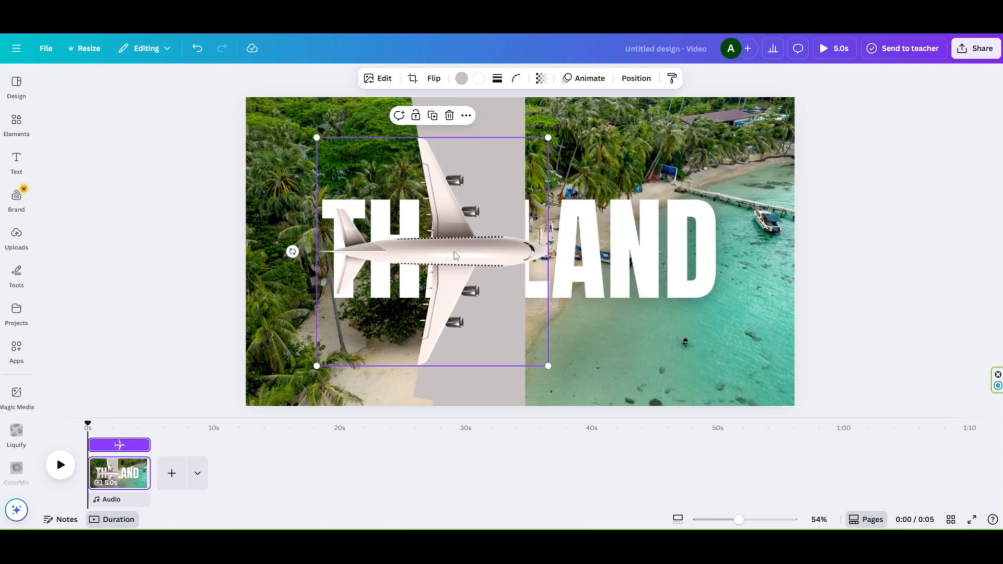
pyautogui.moveTo(455, 255); pyautogui.dragTo(418, 253)
# Fine-tune the rotation of the lower tilted strip to follow the lower wing's trailing edge
pyautogui.click(495, 336)
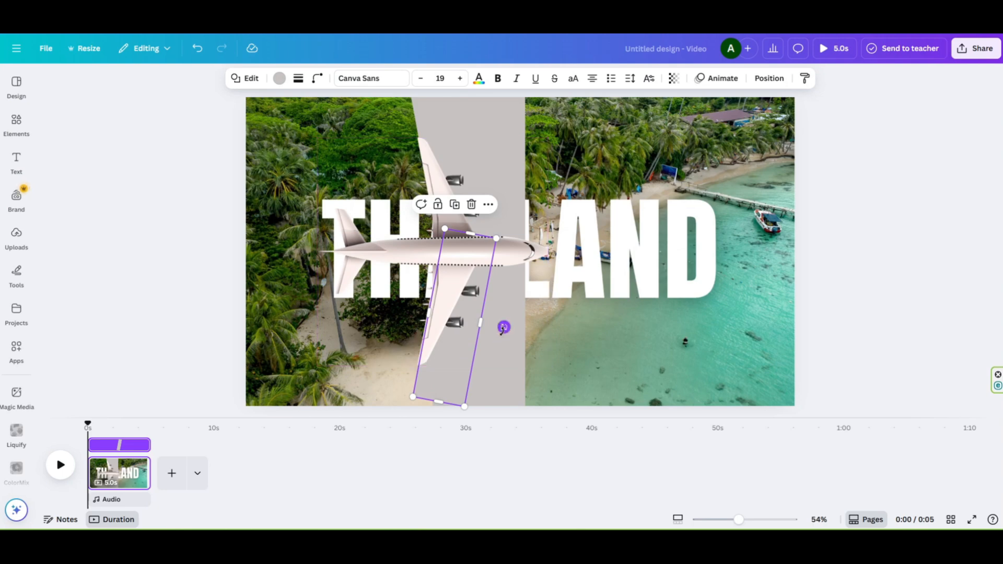
pyautogui.moveTo(503, 328); pyautogui.dragTo(502, 330)
pyautogui.click(284, 331)
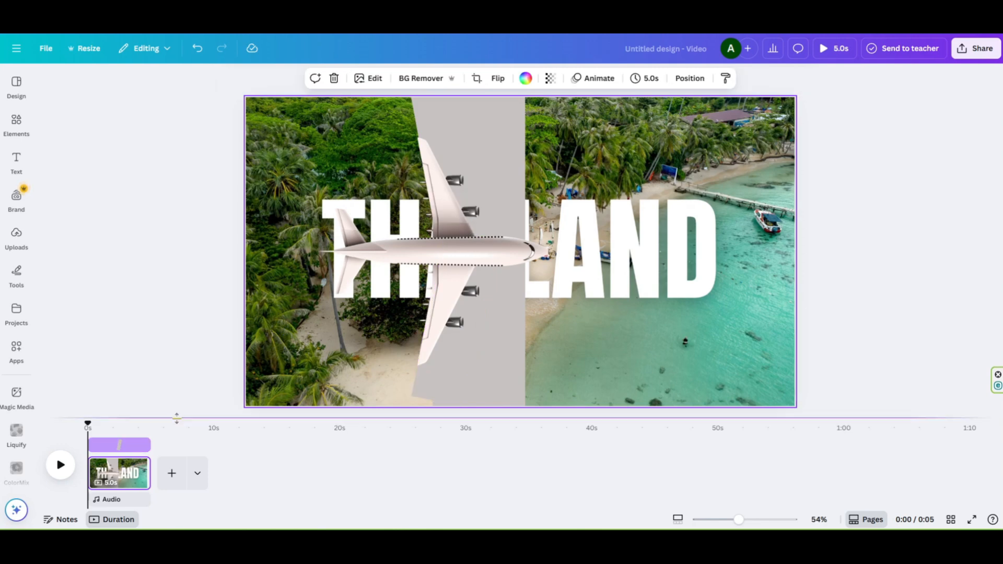
# Fine-tune the rotation of the upper tilted strip to follow the trailing edge of the plane's upper wing
pyautogui.click(436, 114)
pyautogui.moveTo(491, 161); pyautogui.dragTo(499, 154)
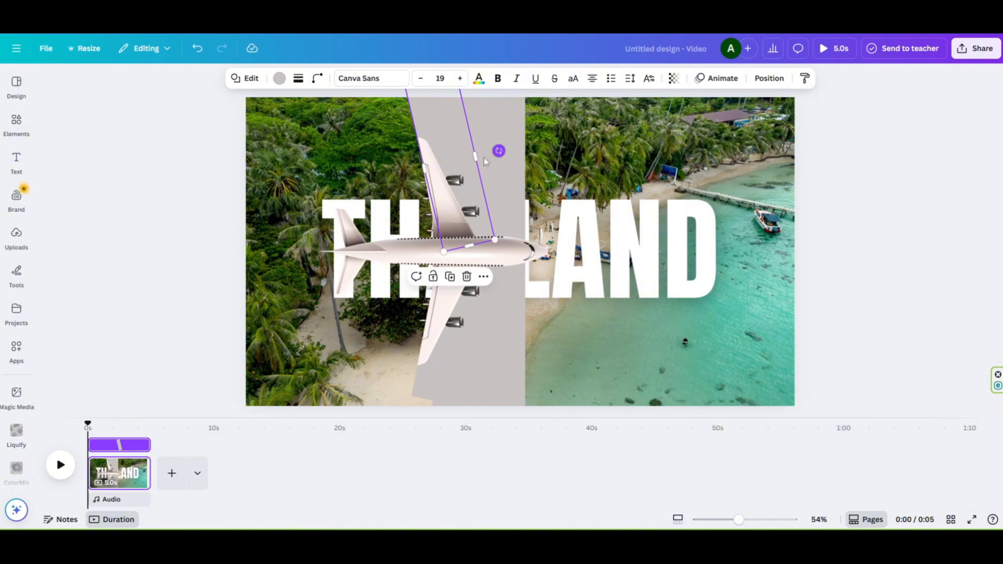
pyautogui.click(285, 178)
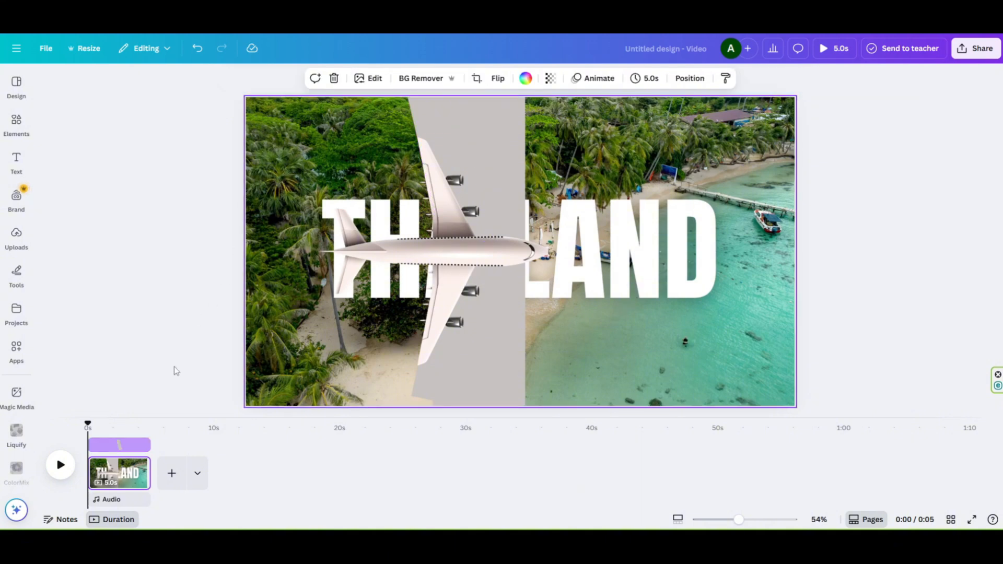
# Widen the vertical grey strip ahead of the wings until it extends well past the page's right edge
pyautogui.click(513, 114)
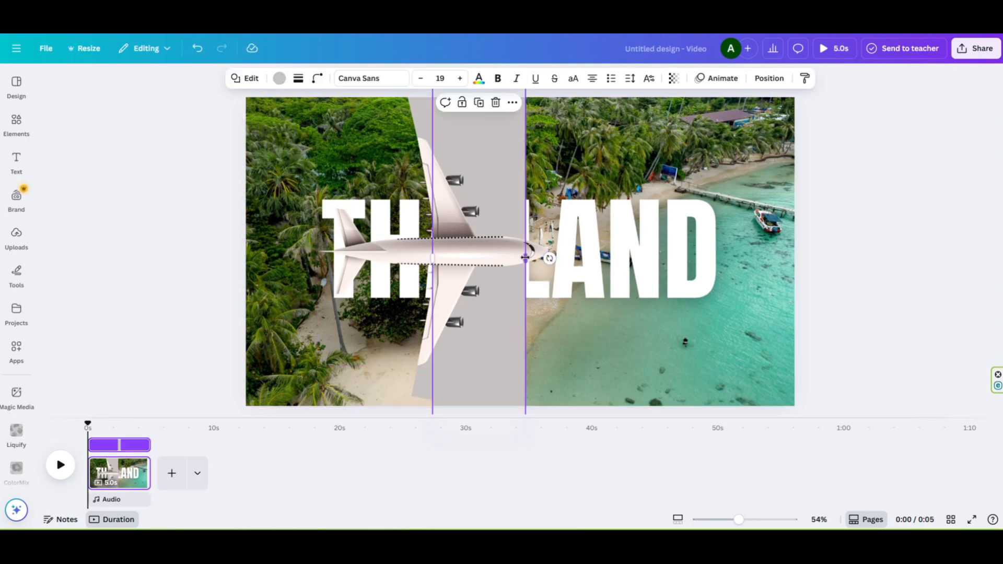
pyautogui.moveTo(526, 258); pyautogui.dragTo(1001, 207)
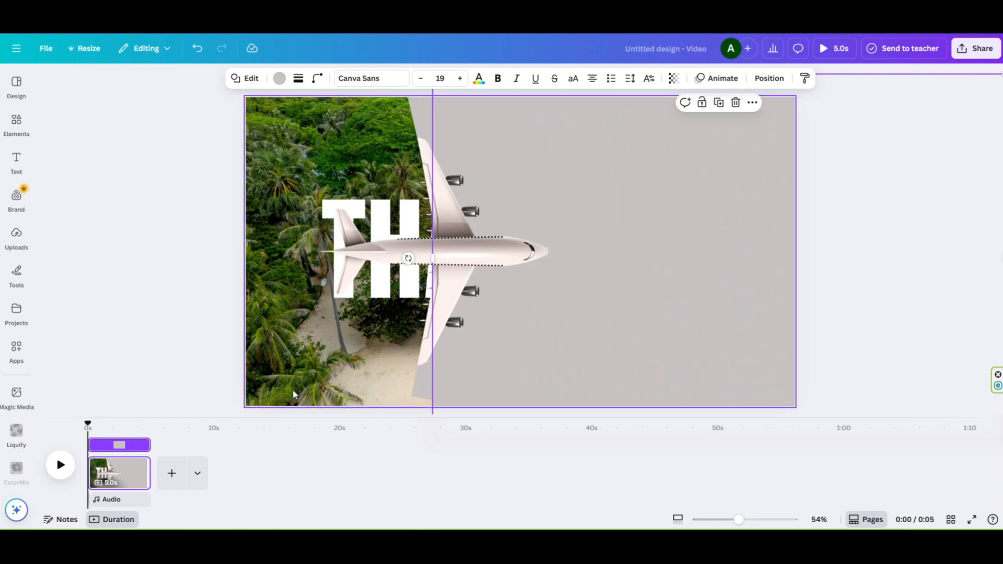
# Group the plane with all the grey shapes and shift the group left until the plane's tail leaves the page
pyautogui.moveTo(349, 390); pyautogui.dragTo(617, 138)
pyautogui.click(626, 103)
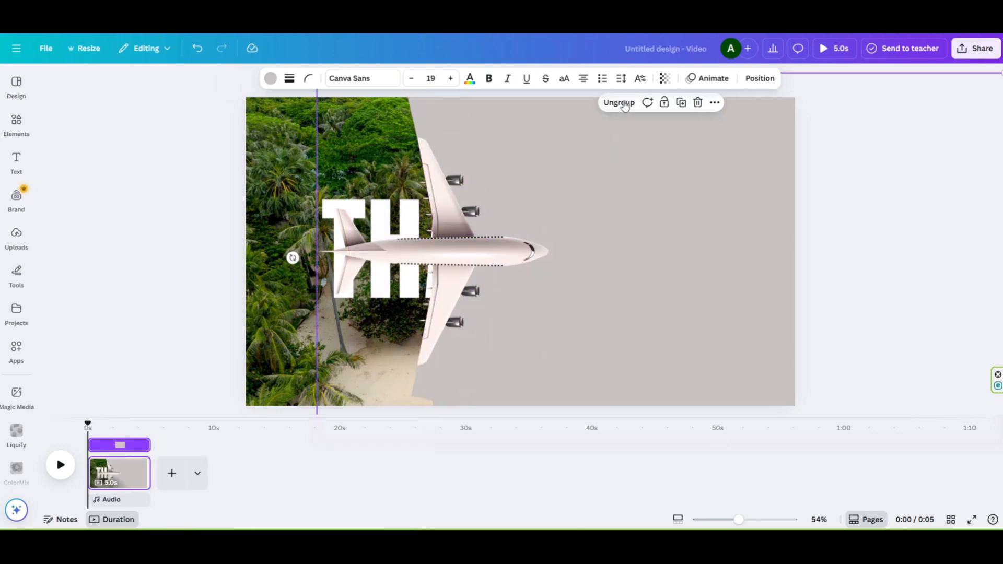
pyautogui.moveTo(626, 253); pyautogui.dragTo(528, 283)
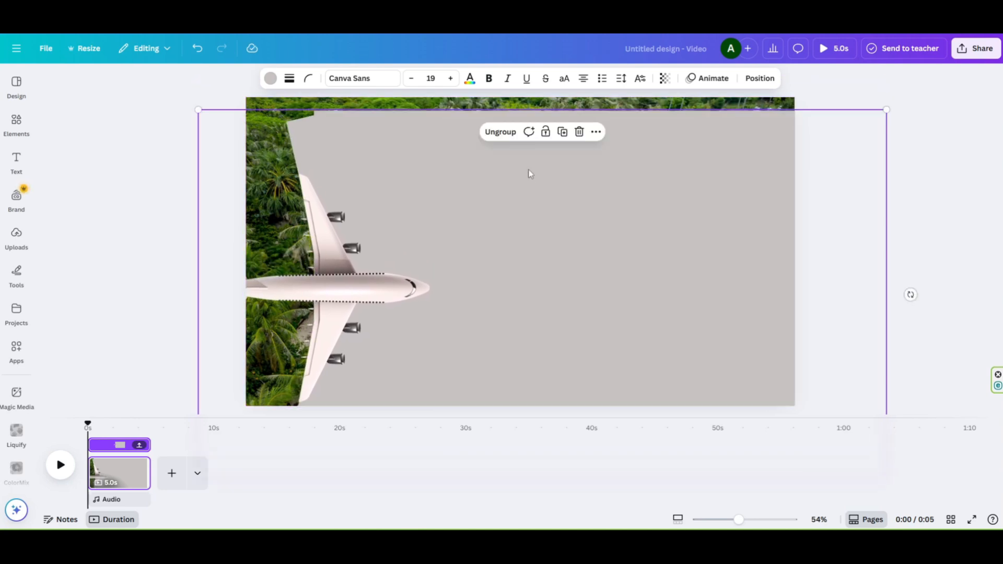
# Ungroup the plane and shapes, and lengthen the upper tilted strip beyond the page's top edge
pyautogui.click(500, 132)
pyautogui.click(301, 126)
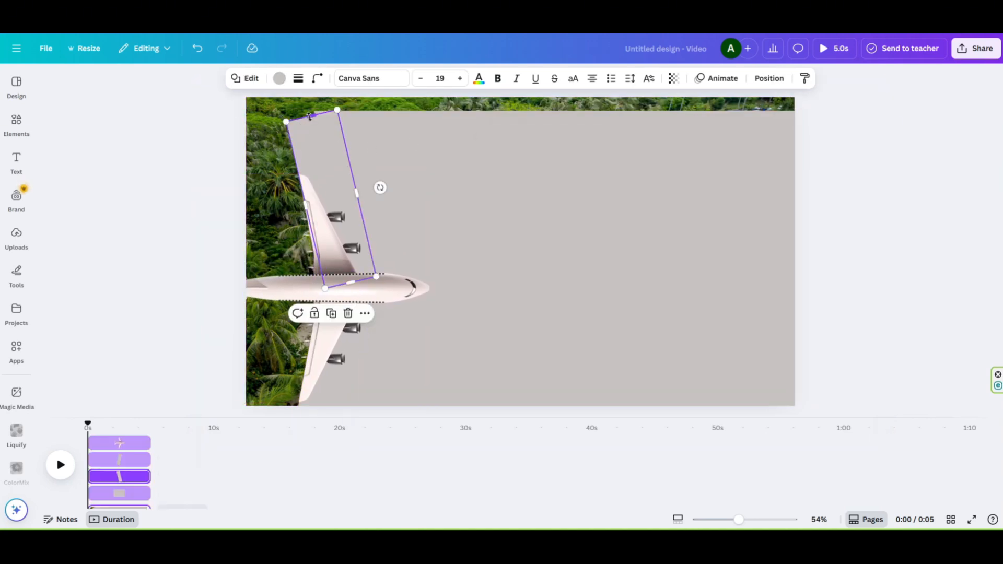
pyautogui.moveTo(309, 116); pyautogui.dragTo(302, 67)
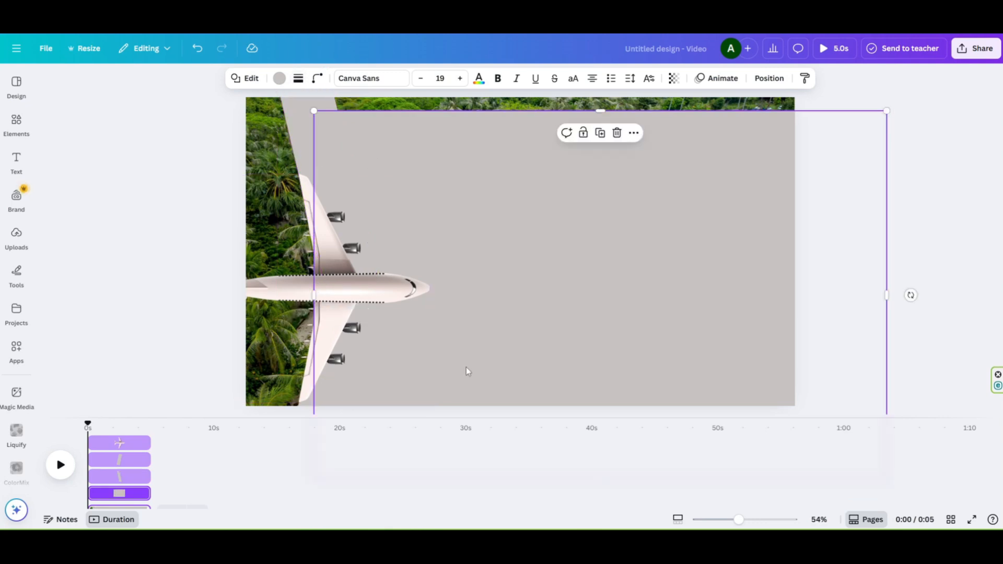
# Lengthen the lower tilted strip upward across the fuselage so it ends beside the upper wing
pyautogui.click(322, 398)
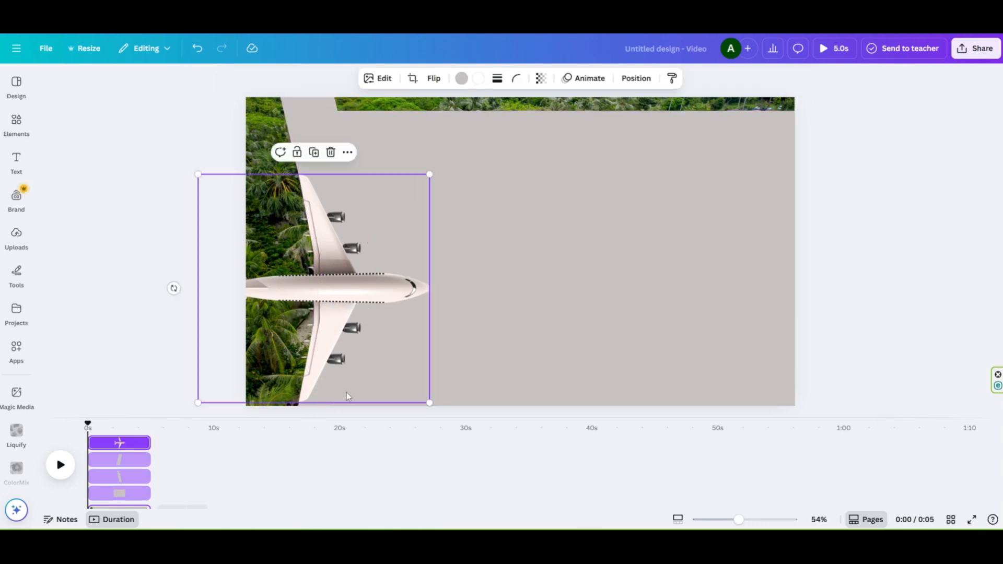
pyautogui.click(347, 393)
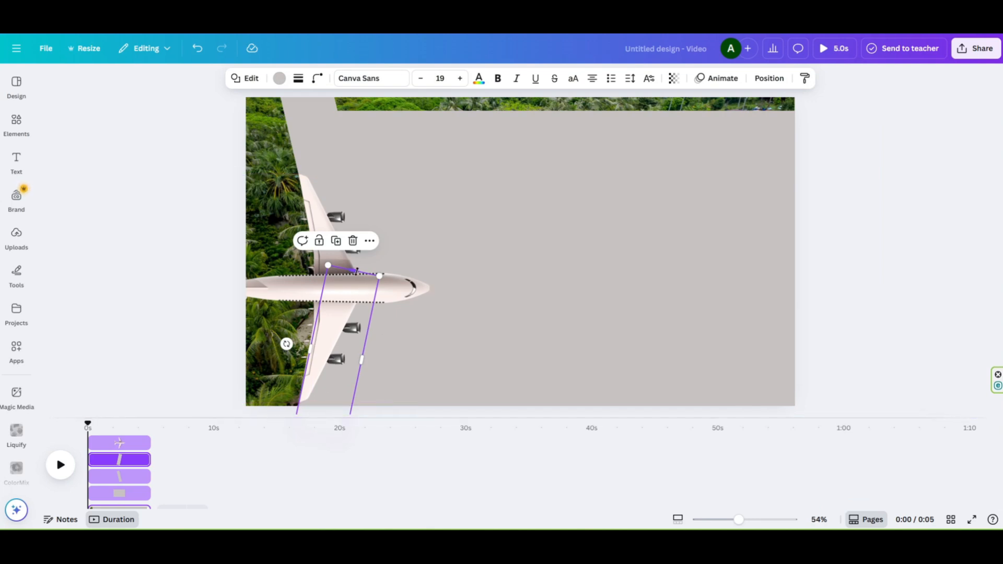
pyautogui.moveTo(357, 270); pyautogui.dragTo(374, 173)
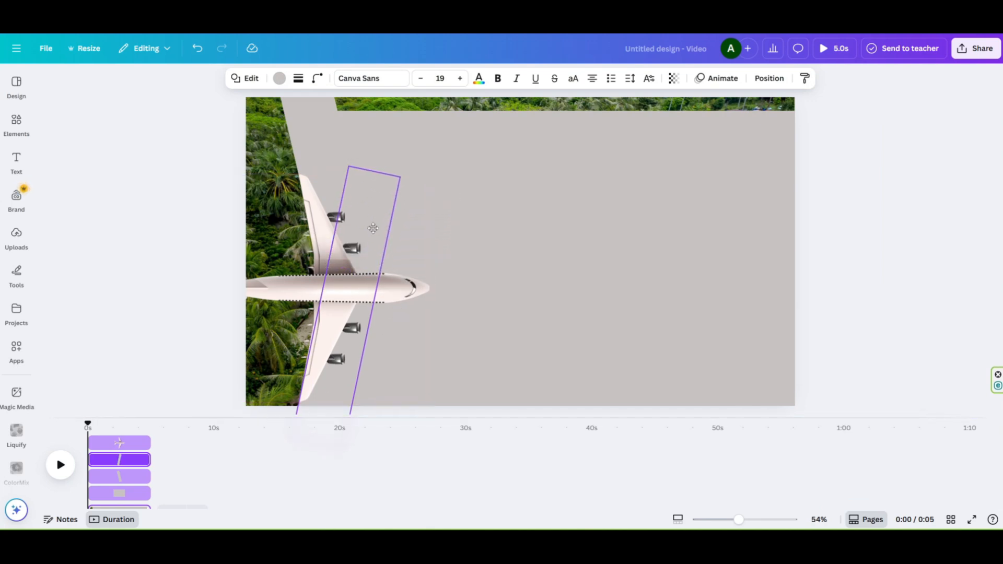
pyautogui.moveTo(373, 229); pyautogui.dragTo(364, 271)
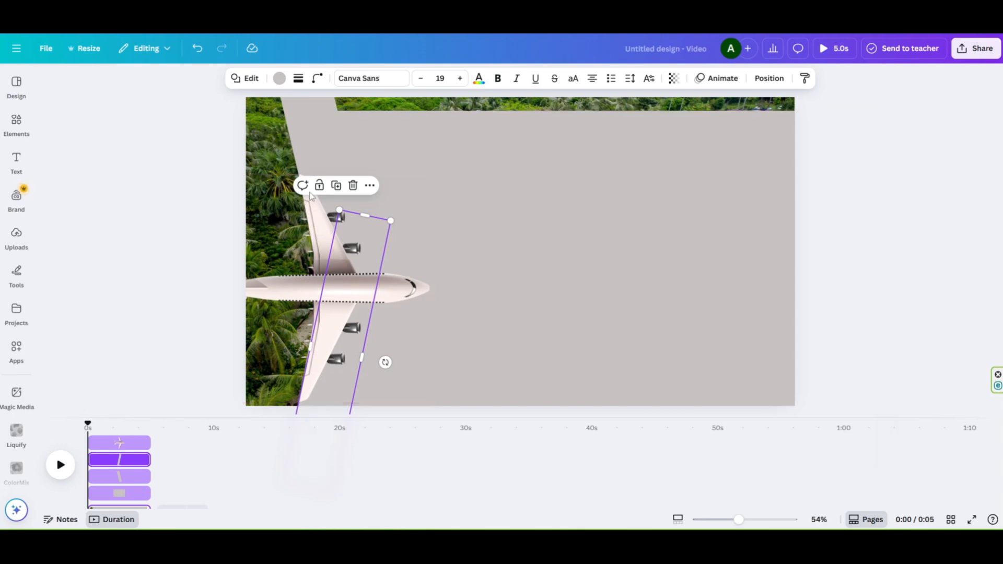
# Stretch the large grey rectangle upward beyond the page's top edge
pyautogui.click(555, 119)
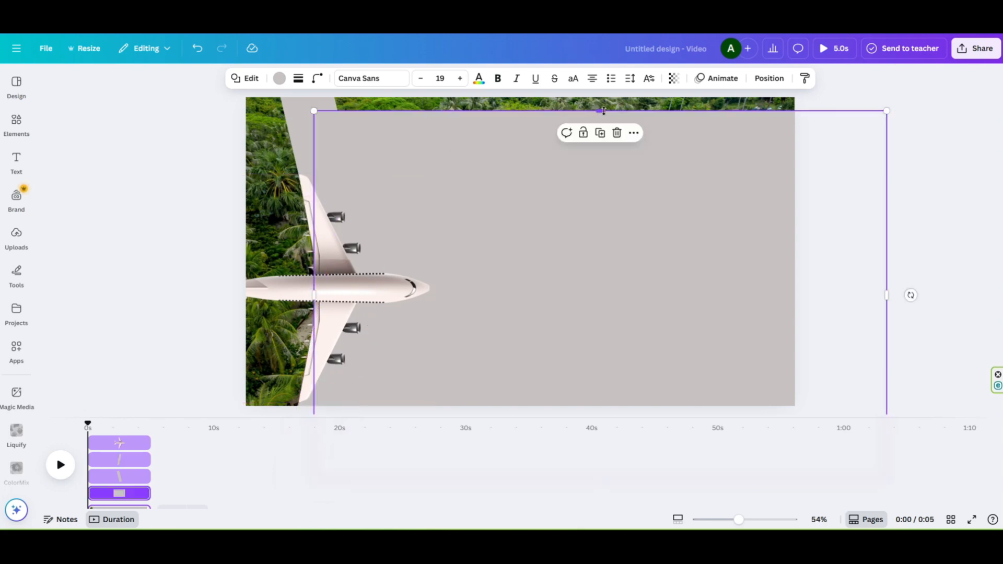
pyautogui.moveTo(603, 110); pyautogui.dragTo(606, 79)
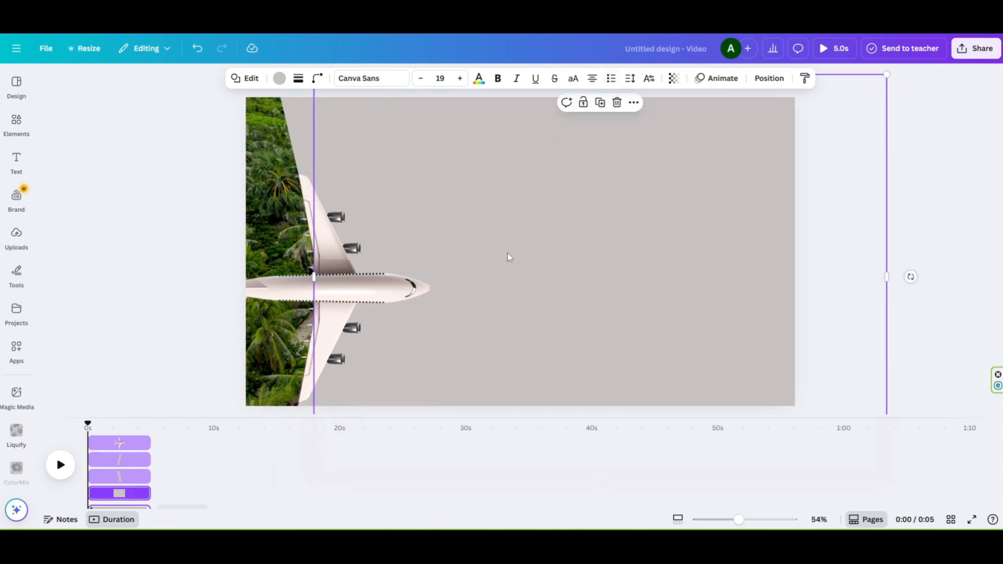
# Recolour the large rectangle and both tilted strips with the dark green from the photo colours
pyautogui.click(280, 78)
pyautogui.click(83, 252)
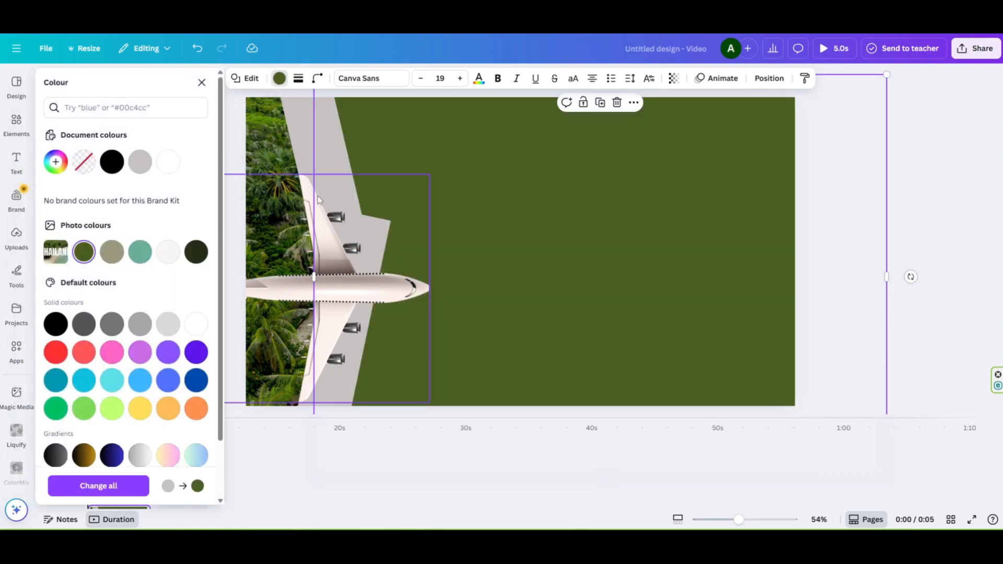
pyautogui.click(296, 123)
pyautogui.click(84, 253)
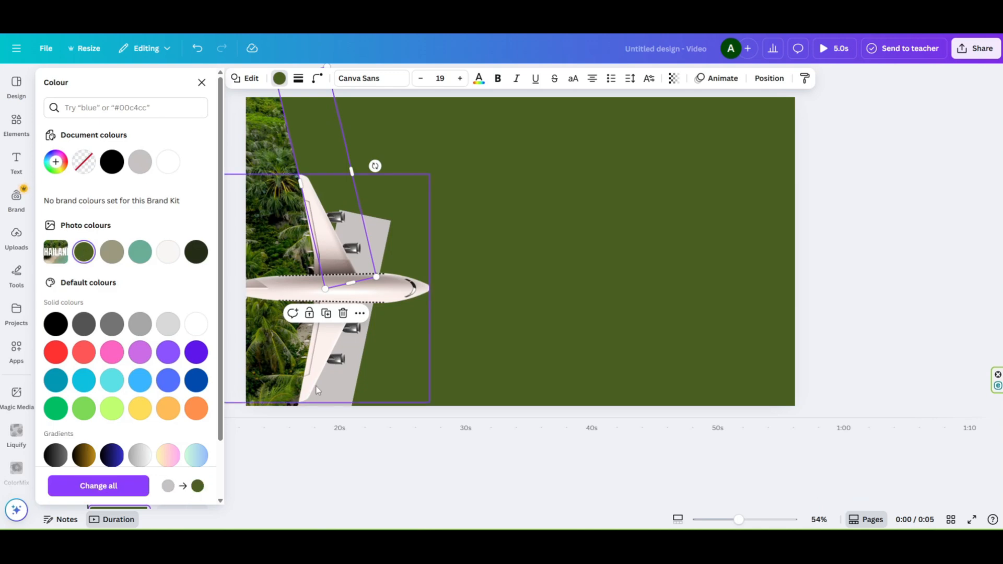
pyautogui.click(341, 389)
pyautogui.click(341, 390)
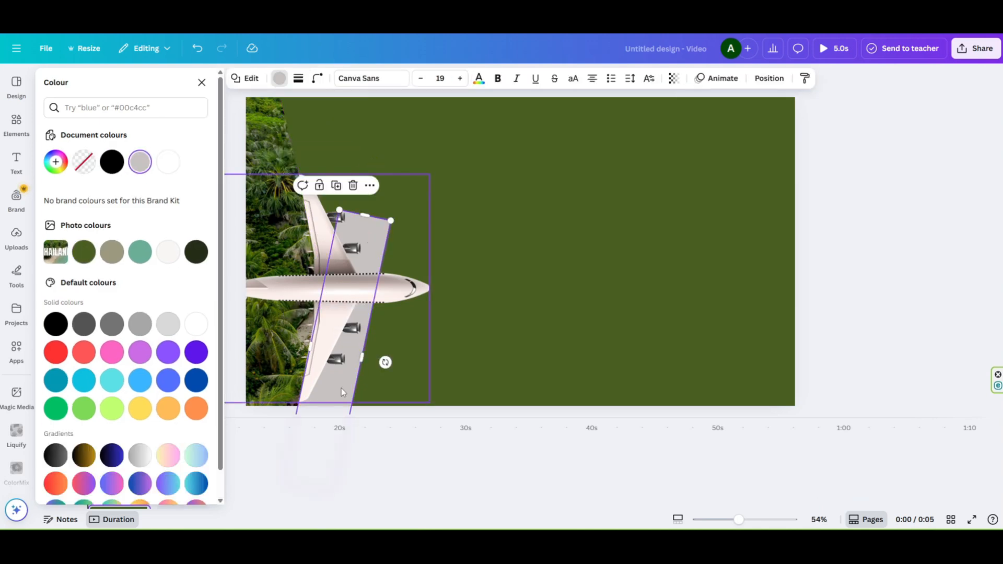
pyautogui.click(85, 252)
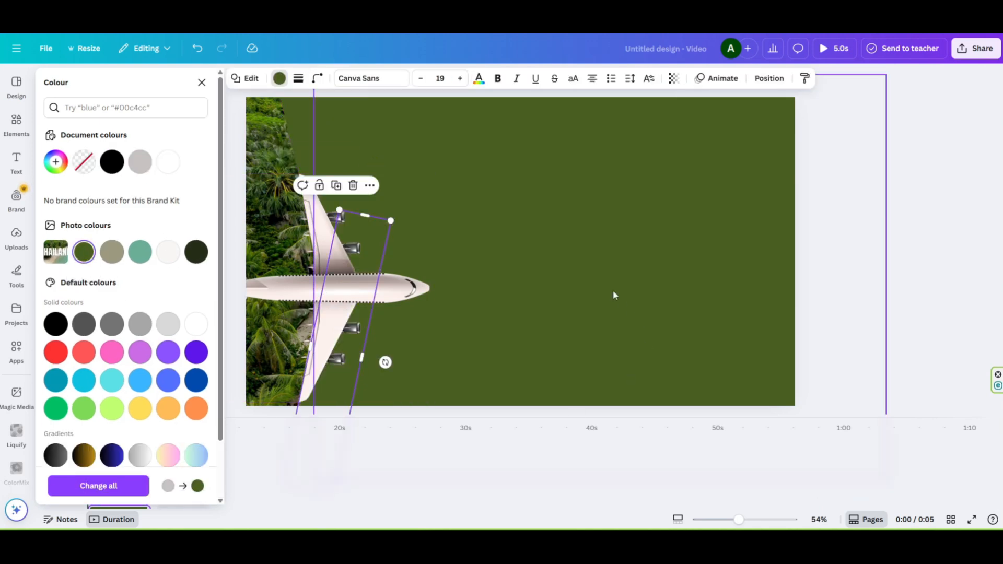
# Try grouping the plane with the green shapes and moving the group left until the plane is off the page
pyautogui.click(500, 266)
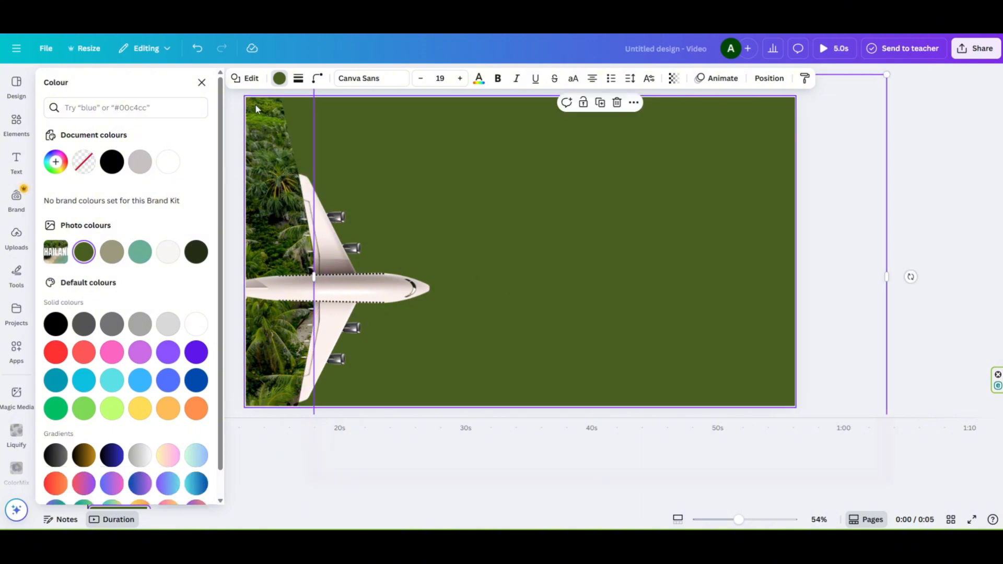
pyautogui.moveTo(239, 119); pyautogui.dragTo(482, 374)
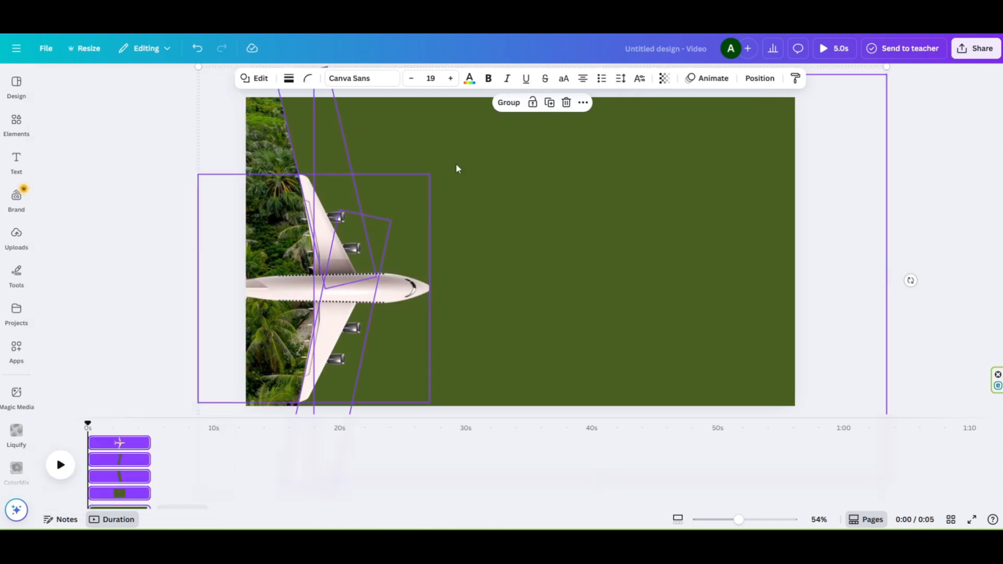
pyautogui.click(509, 103)
pyautogui.moveTo(672, 285); pyautogui.dragTo(493, 253)
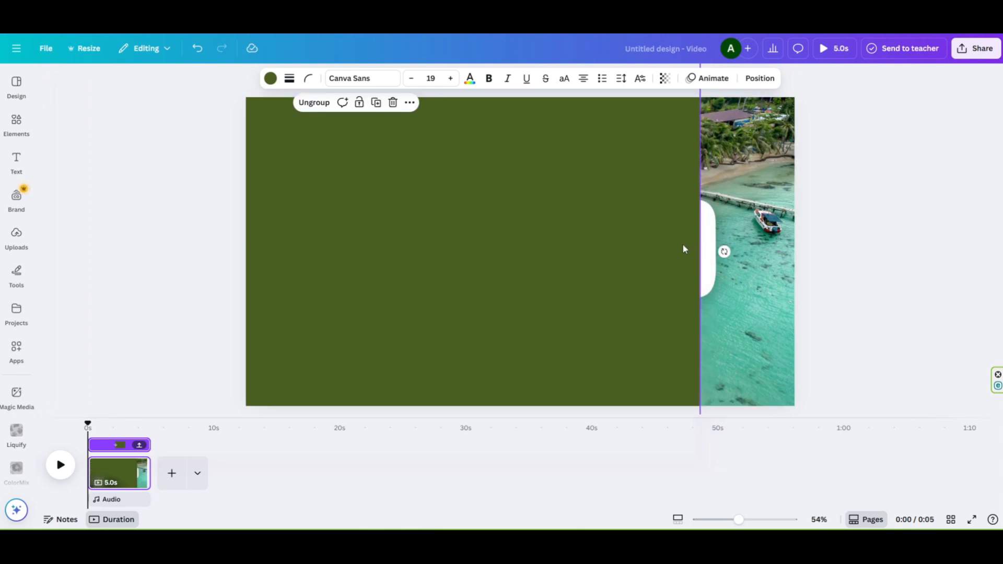
# Move the group back right, ungroup it, and widen the large green rectangle farther beyond the page's right edge
pyautogui.moveTo(340, 239); pyautogui.dragTo(475, 230)
pyautogui.click(467, 104)
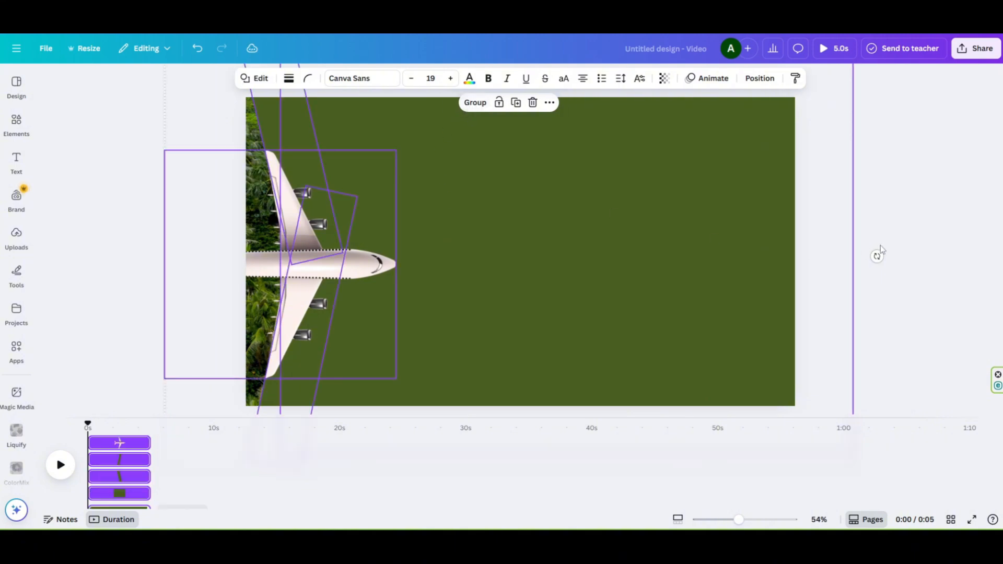
pyautogui.click(747, 247)
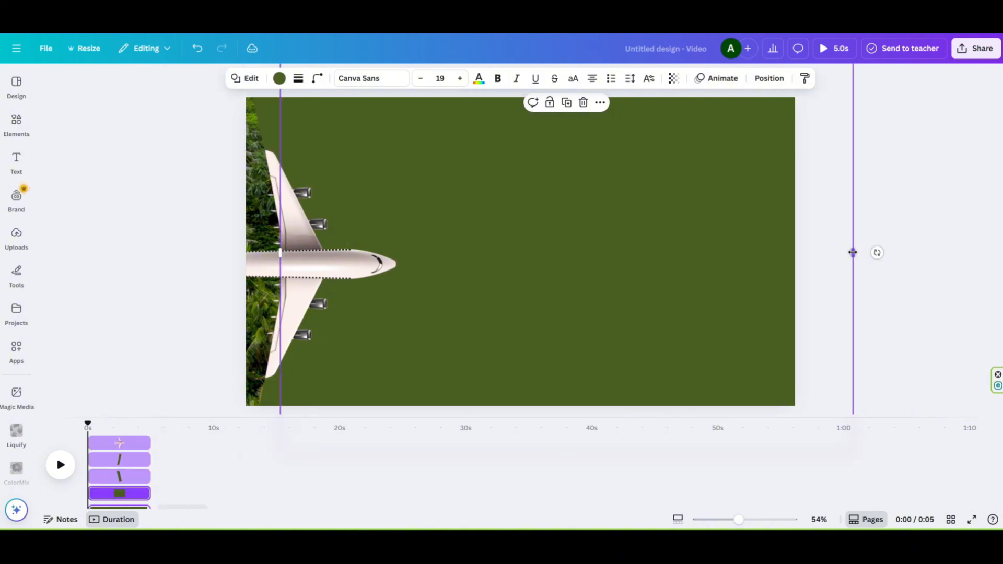
pyautogui.moveTo(853, 252); pyautogui.dragTo(953, 241)
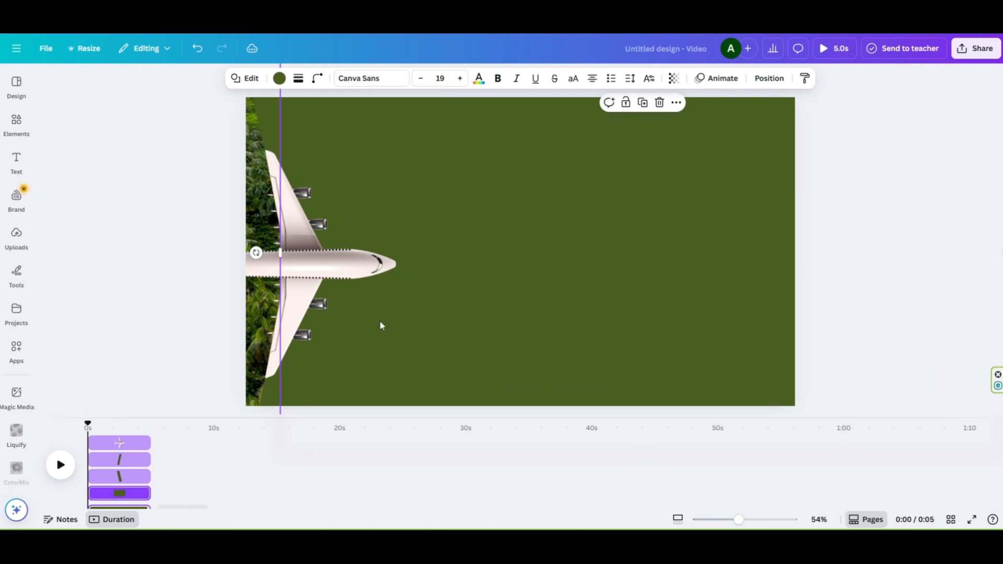
# Group the plane with the green shapes and move the group left so the plane is off-page and green covers the page
pyautogui.moveTo(236, 406); pyautogui.dragTo(395, 154)
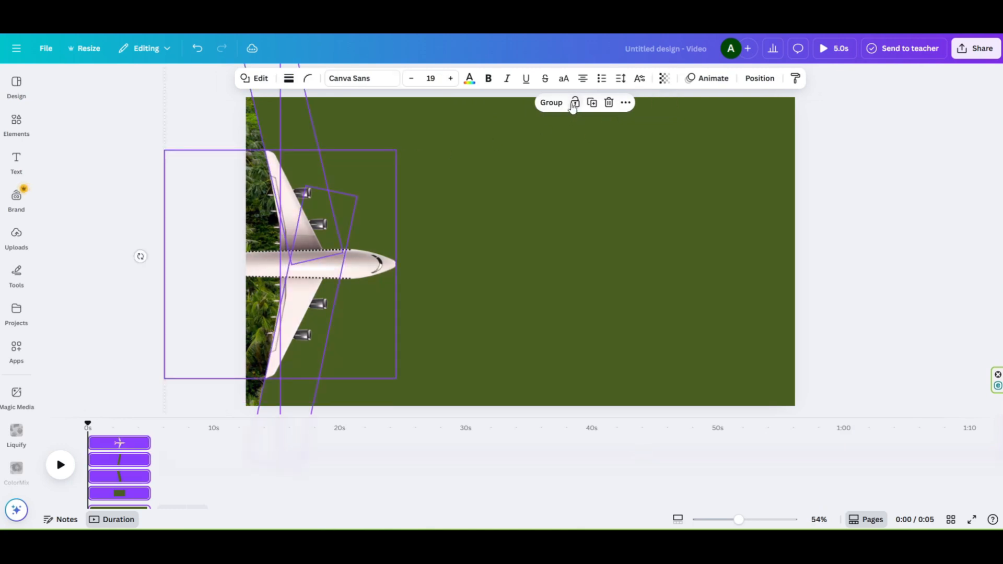
pyautogui.click(552, 103)
pyautogui.moveTo(651, 287); pyautogui.dragTo(474, 286)
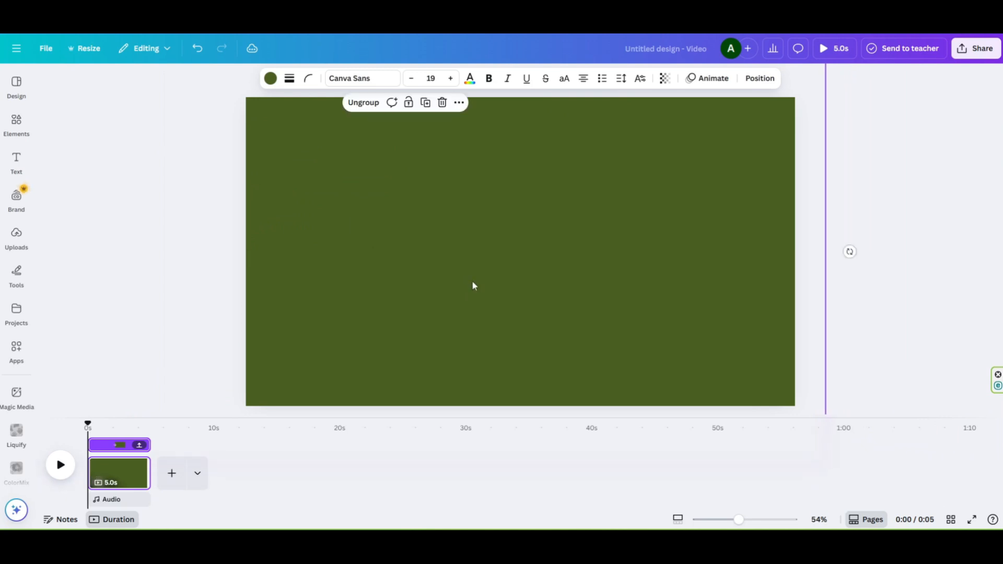
# Duplicate the video page and return the playhead to the start of the first page
pyautogui.moveTo(137, 470)
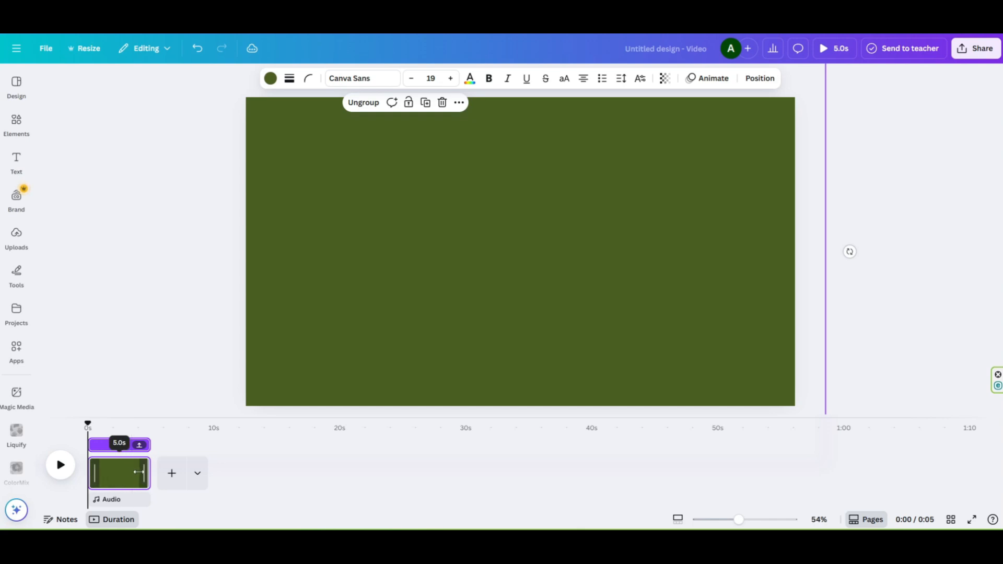
pyautogui.click(137, 465)
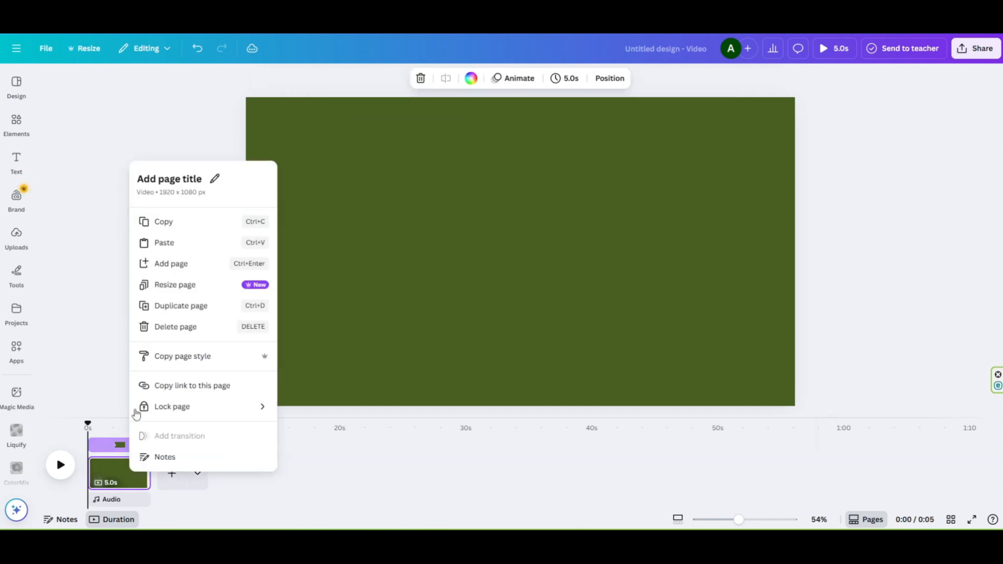
pyautogui.click(175, 306)
pyautogui.click(101, 465)
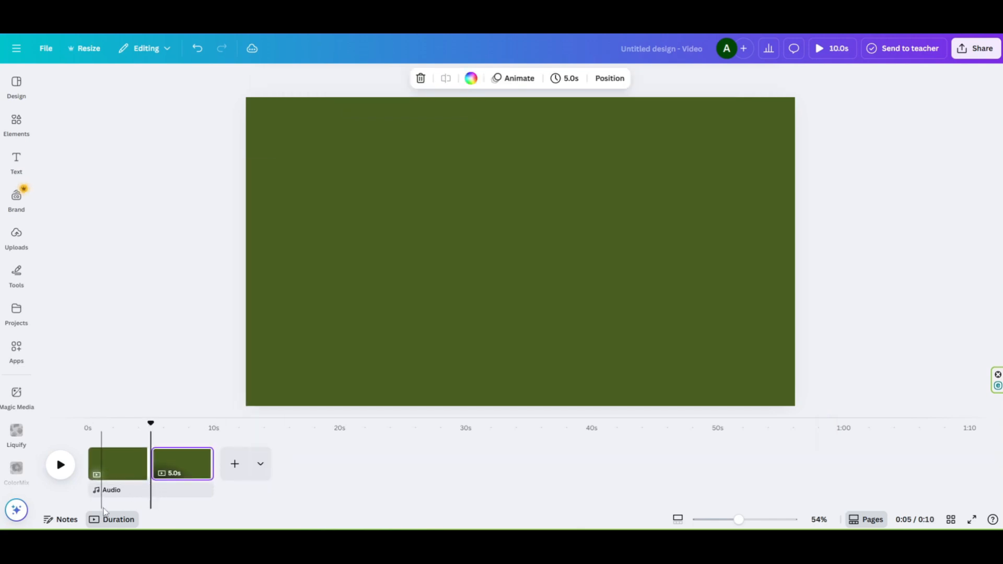
pyautogui.click(119, 465)
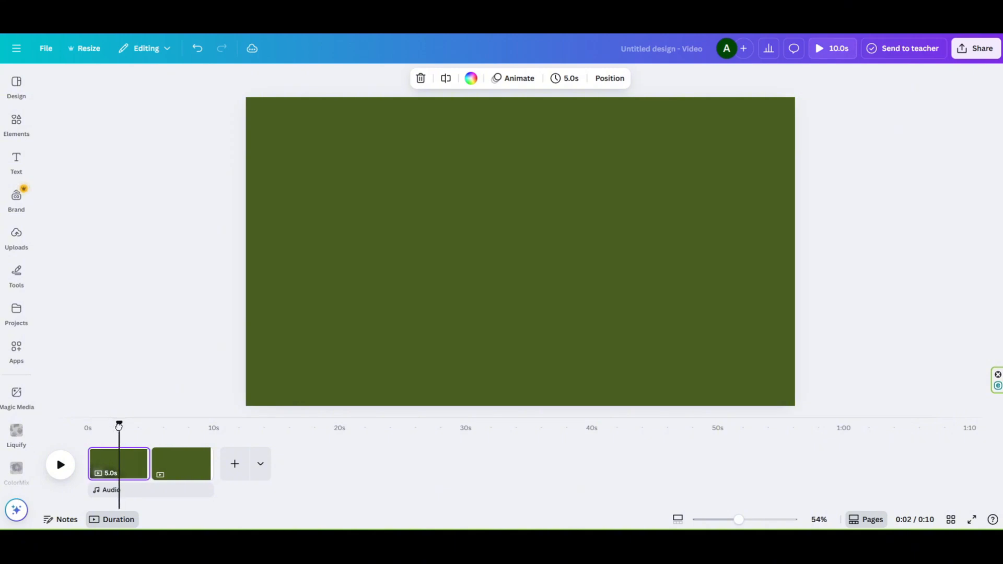
pyautogui.moveTo(119, 425); pyautogui.dragTo(87, 429)
# Add a heading reading "Travel" in the Feeling Passionate font on the first page and enlarge it to size 181
pyautogui.click(17, 160)
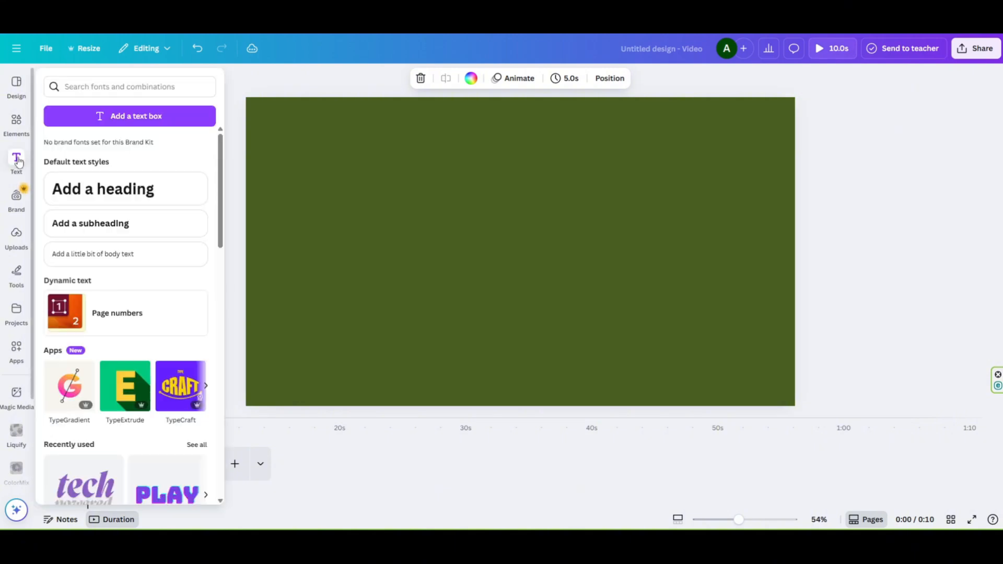
pyautogui.click(151, 189)
pyautogui.click(312, 79)
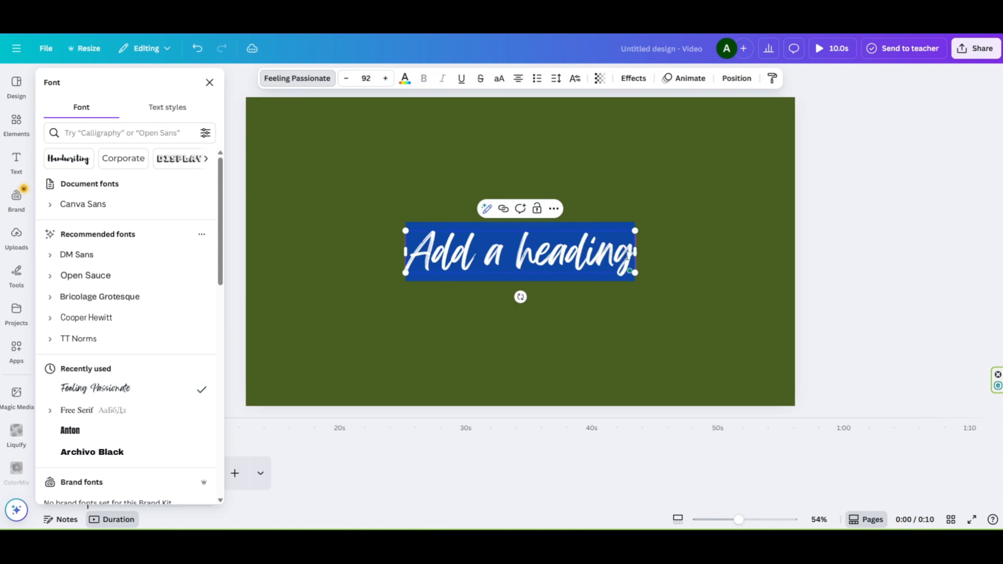
pyautogui.write('Tr')
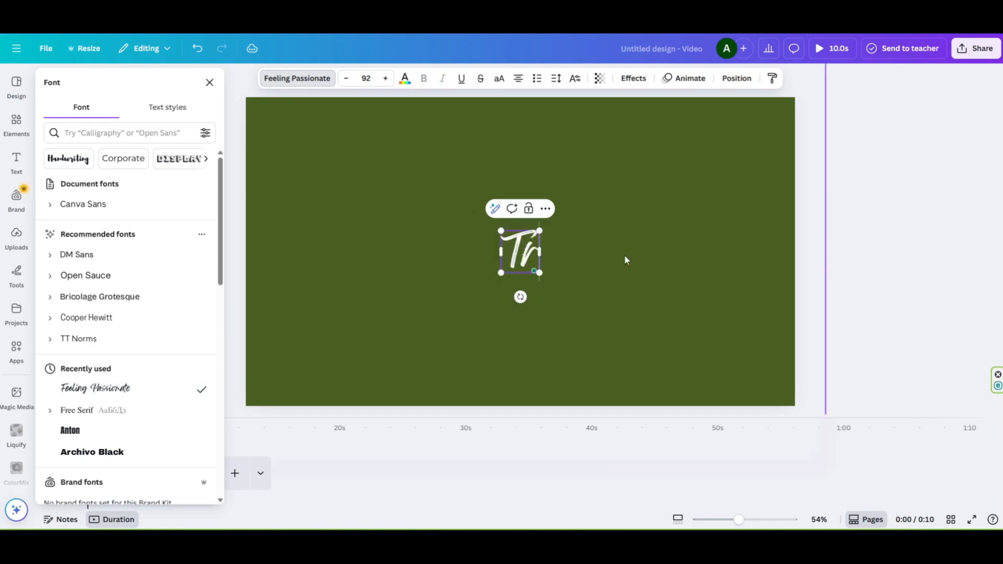
pyautogui.write('avel')
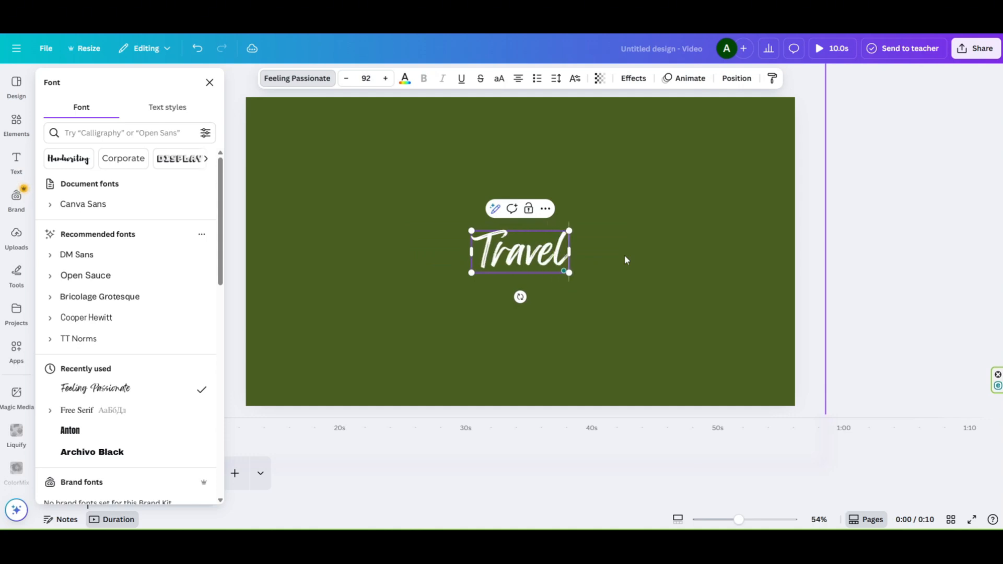
pyautogui.moveTo(582, 277); pyautogui.dragTo(665, 313)
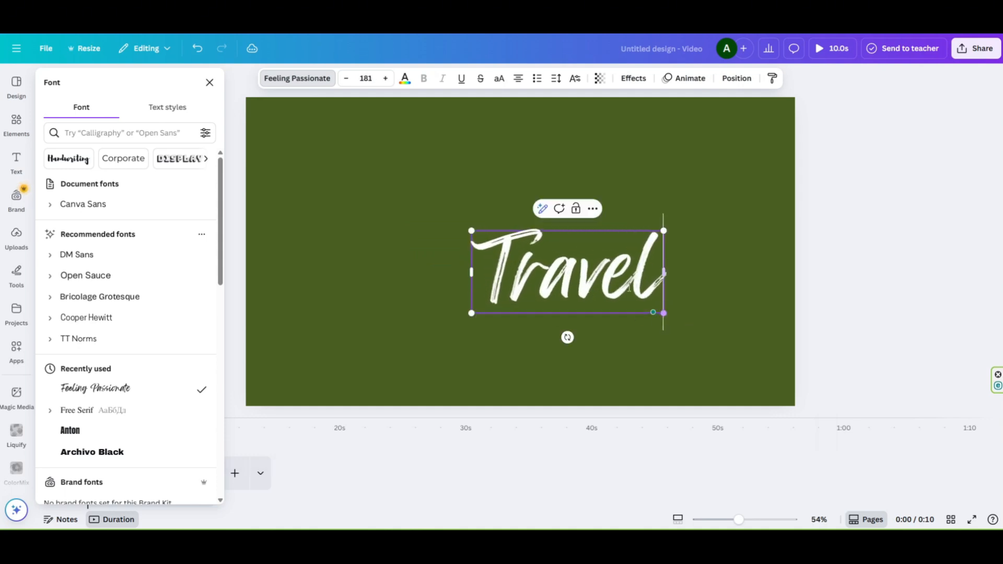
# Enlarge the Travel heading to size 268 and centre it on the page
pyautogui.moveTo(472, 231); pyautogui.dragTo(380, 191)
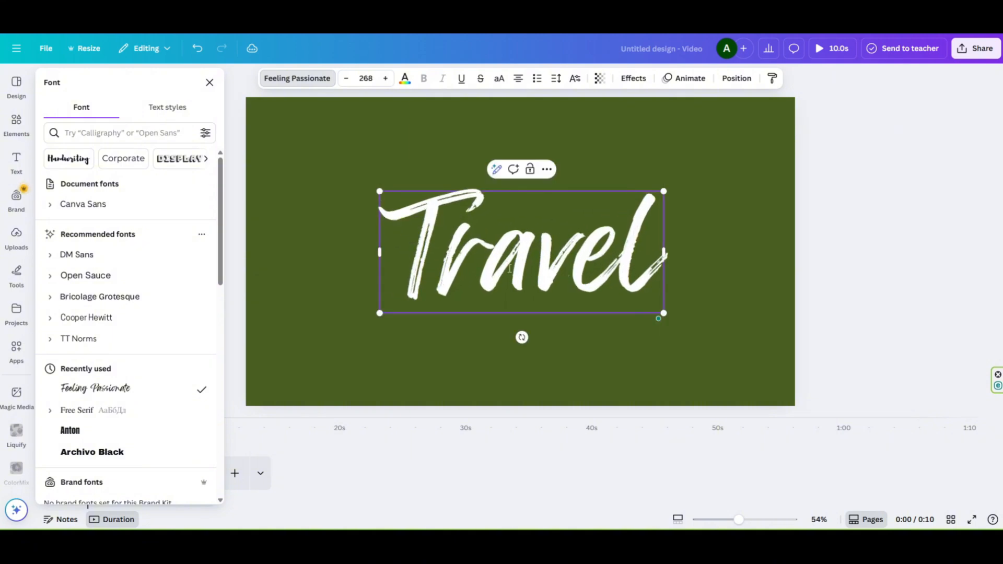
pyautogui.click(441, 251)
pyautogui.click(441, 251)
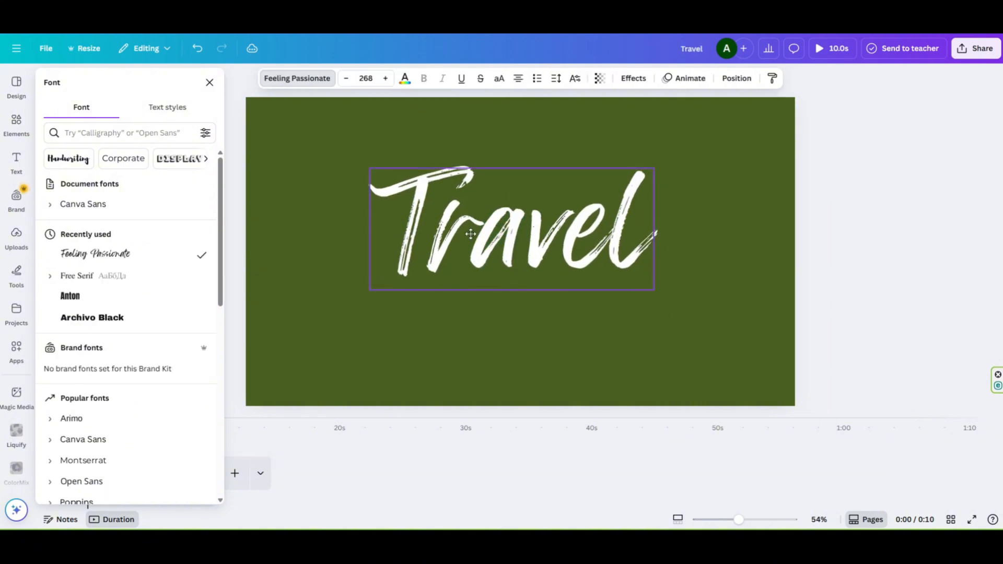
pyautogui.moveTo(460, 242); pyautogui.dragTo(481, 257)
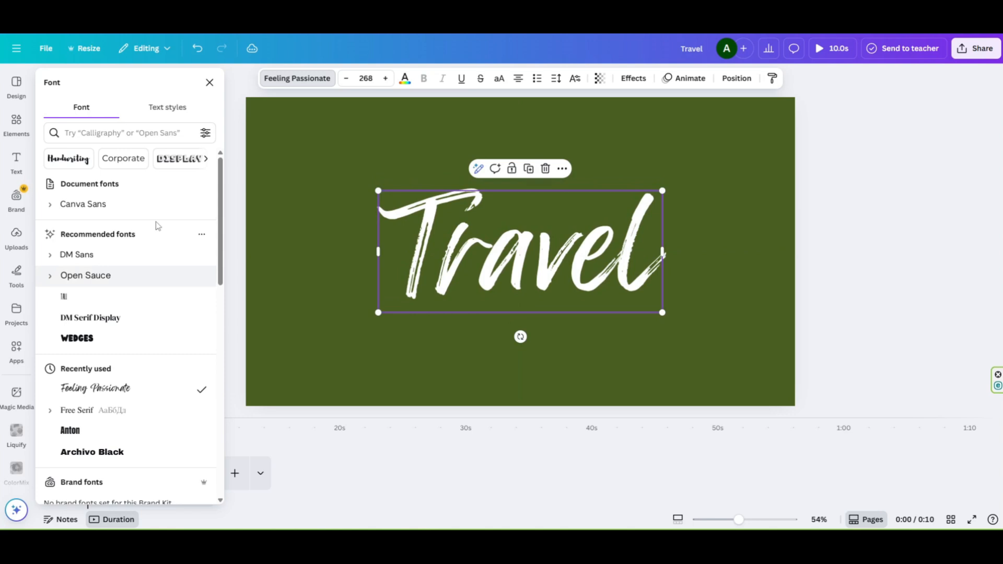
# Apply the general Rise animation to the Travel heading
pyautogui.click(672, 80)
pyautogui.scroll(-5, 135, 366)
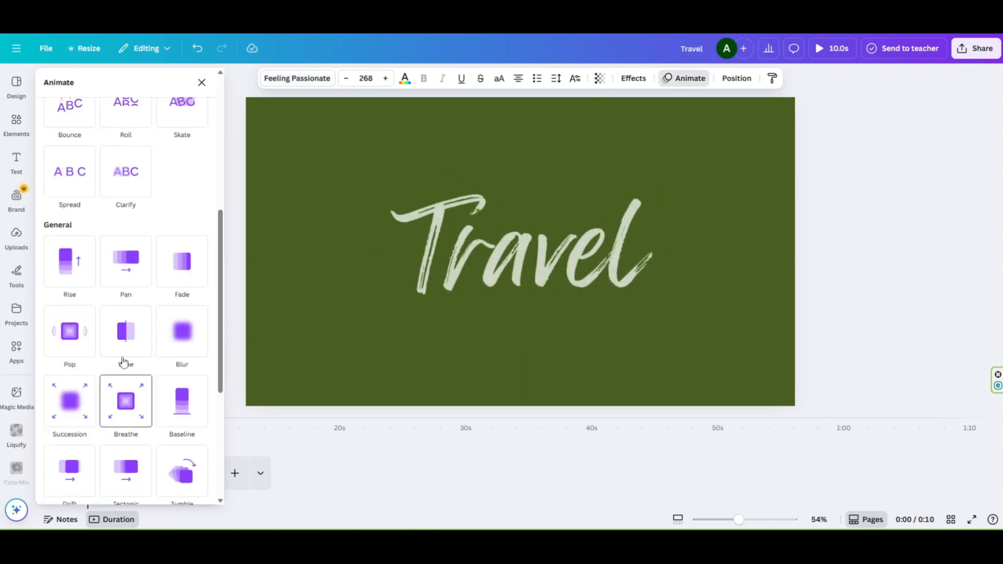
pyautogui.click(69, 262)
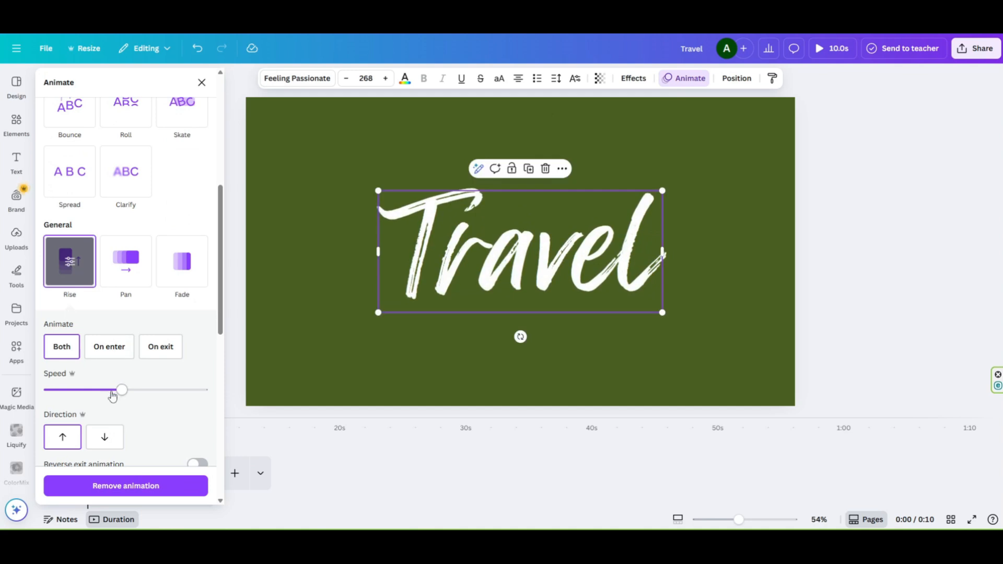
pyautogui.scroll(-2, 131, 371)
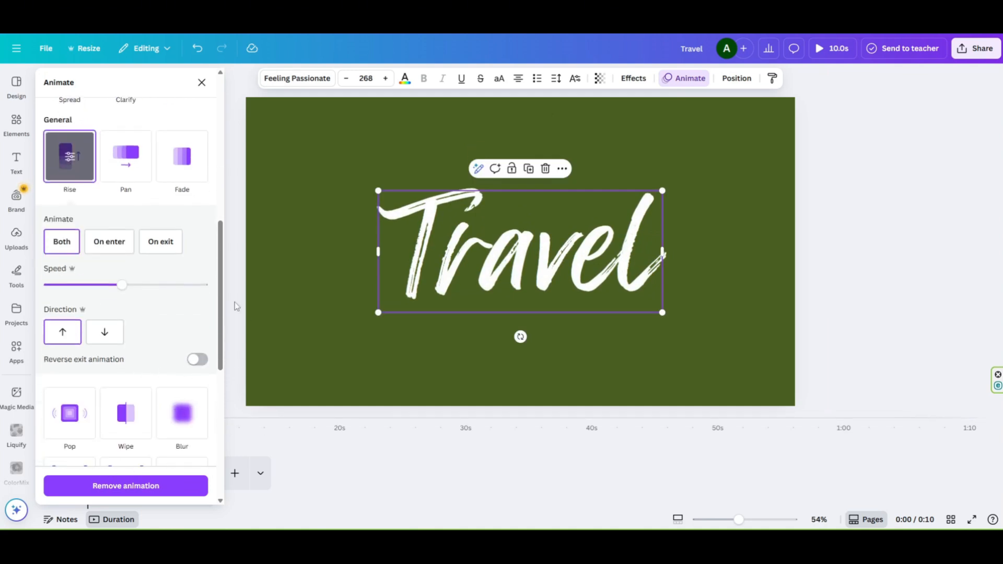
pyautogui.press('Escape')
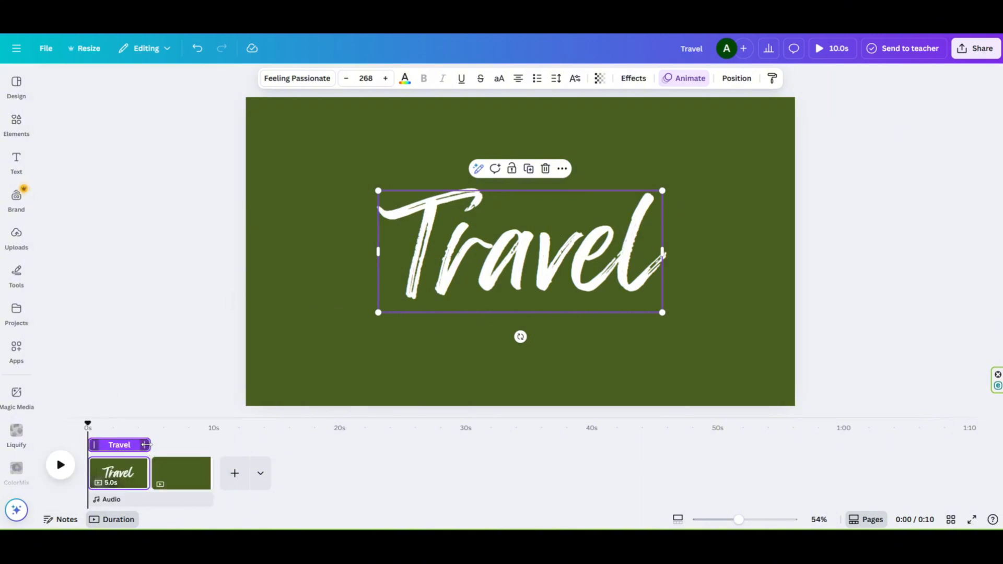
# Shorten the Travel heading's timing to about 2 seconds and place the playhead just past its end on the first page
pyautogui.moveTo(146, 445); pyautogui.dragTo(117, 426)
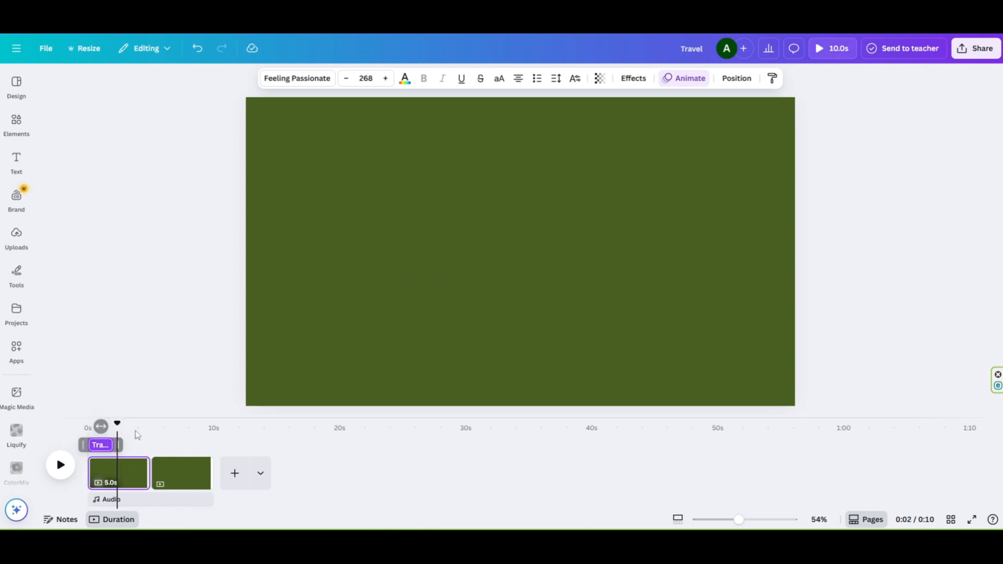
pyautogui.moveTo(125, 425)
pyautogui.mouseDown()
pyautogui.moveTo(108, 425)
pyautogui.moveTo(120, 424)
pyautogui.mouseUp()
pyautogui.click(115, 473)
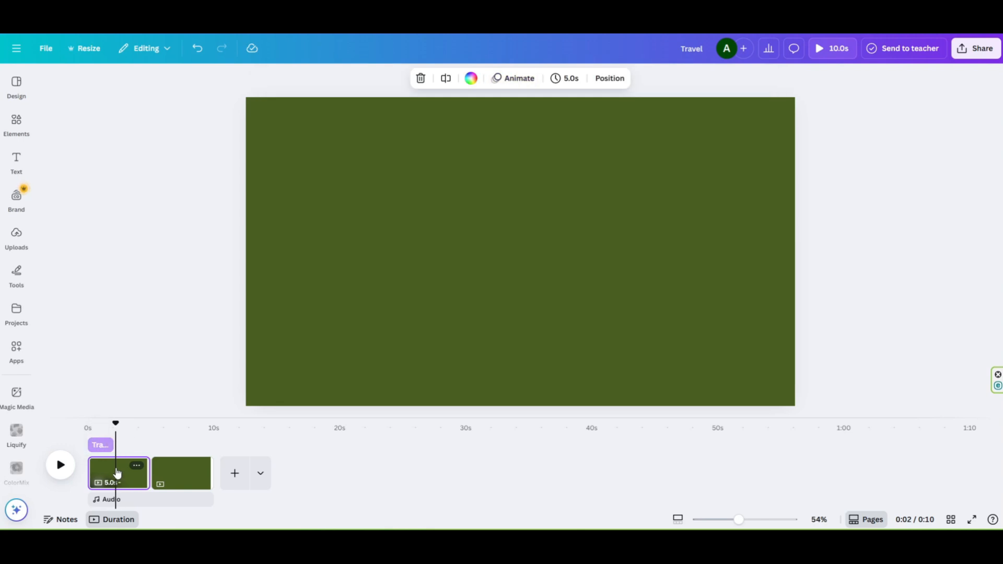
# Add a heading reading "To" in the Feeling Passionate font, timed to start where the Travel heading ends
pyautogui.click(16, 162)
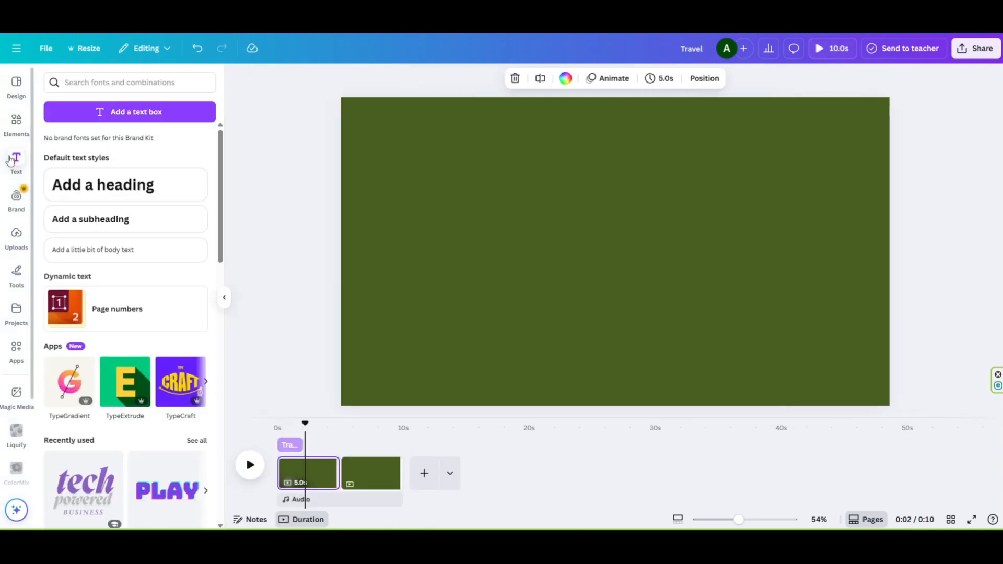
pyautogui.click(100, 192)
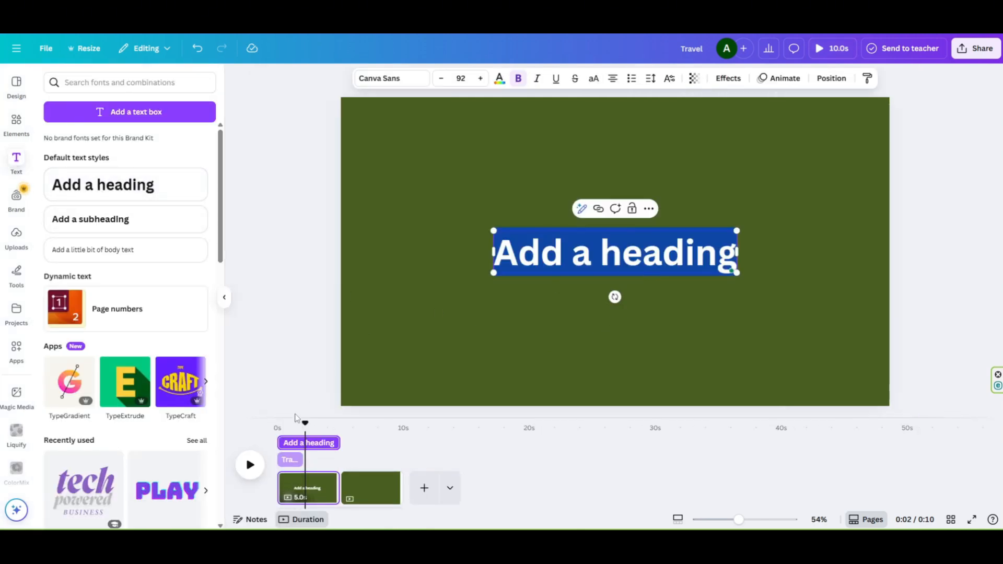
pyautogui.moveTo(282, 442); pyautogui.dragTo(305, 444)
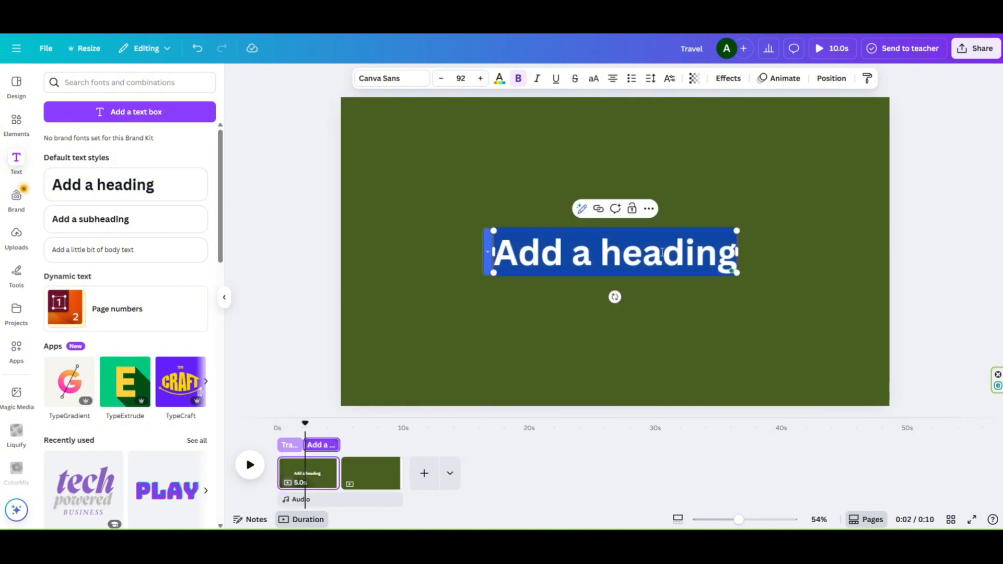
pyautogui.click(425, 83)
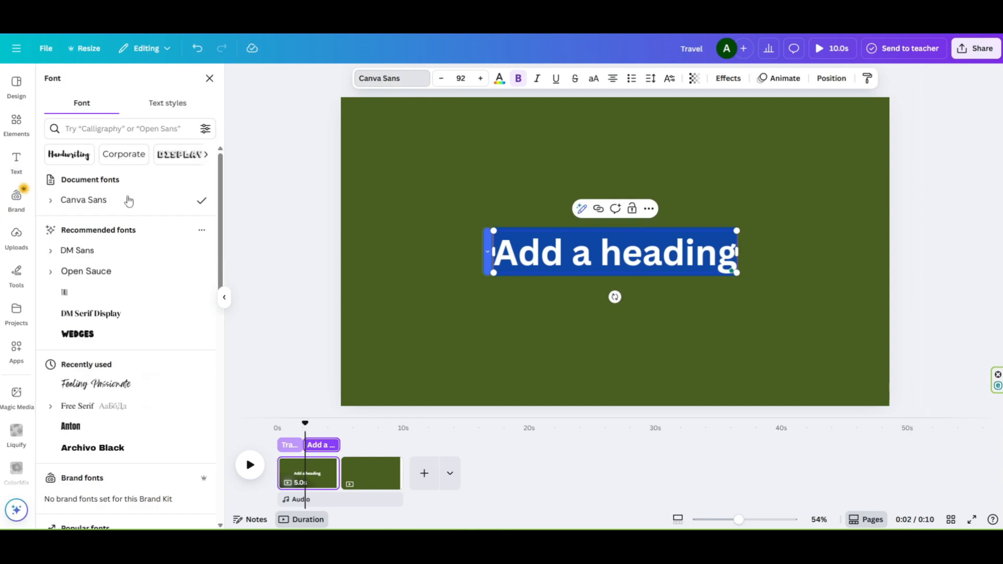
pyautogui.click(113, 229)
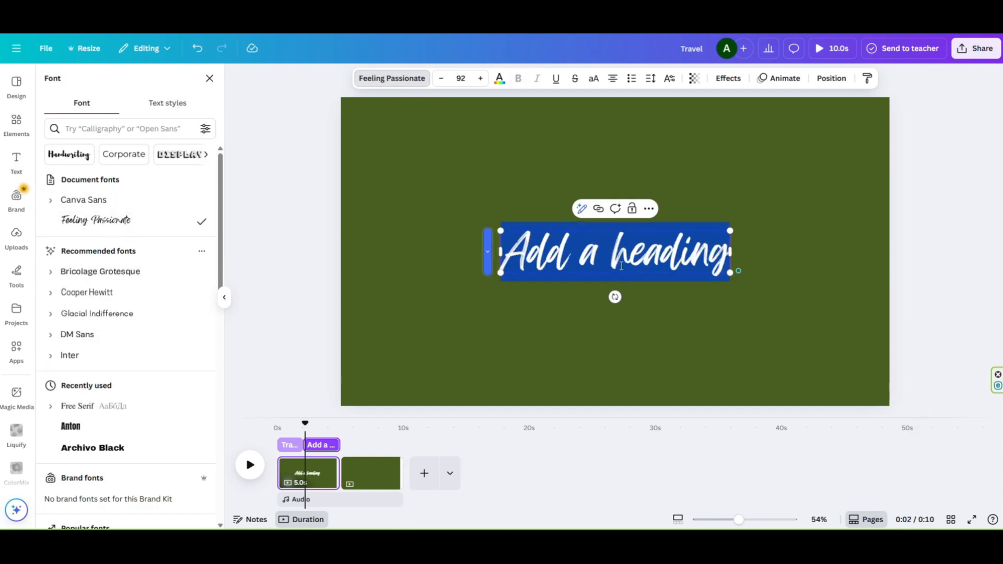
pyautogui.write('T')
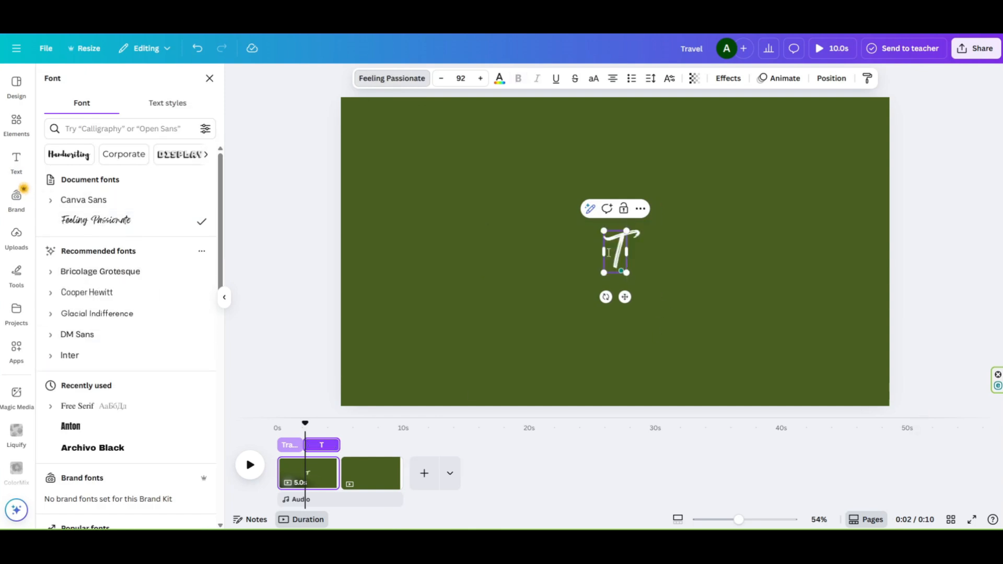
pyautogui.write('o')
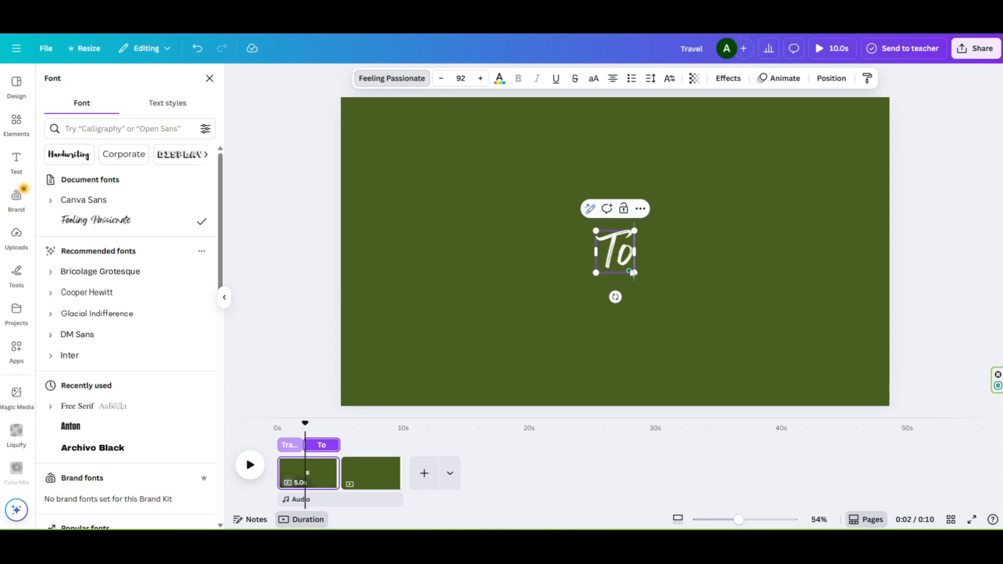
# Enlarge the To heading to size 268 and move it to the upper middle of the page
pyautogui.moveTo(635, 273); pyautogui.dragTo(729, 376)
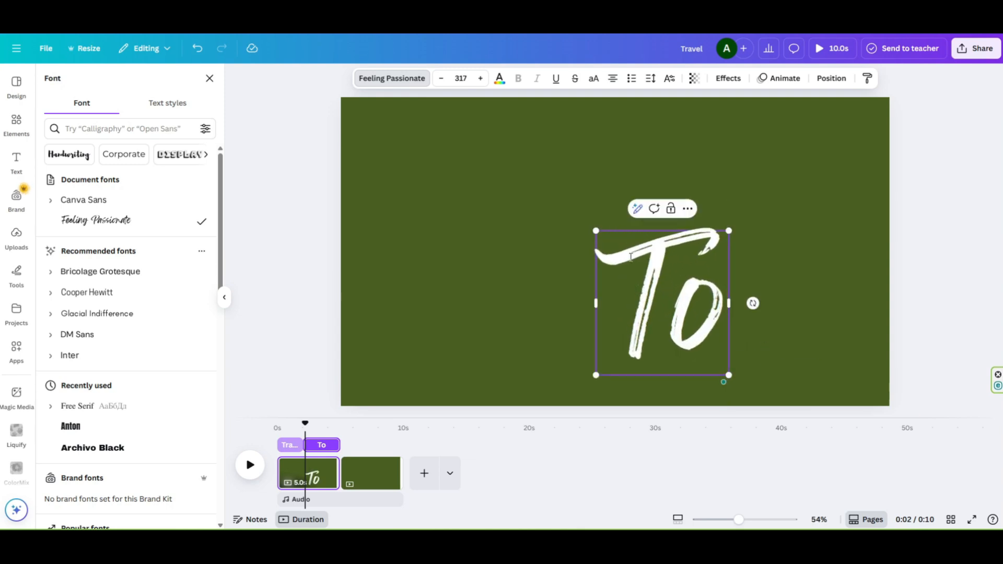
pyautogui.doubleClick(607, 242)
pyautogui.press('Escape')
pyautogui.press('t')
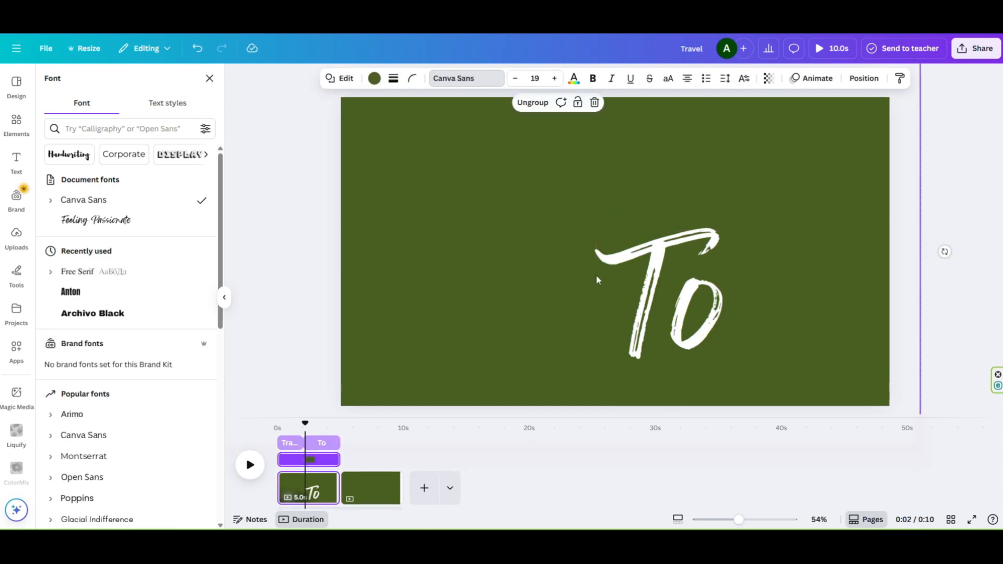
pyautogui.click(654, 293)
pyautogui.moveTo(654, 293); pyautogui.dragTo(605, 246)
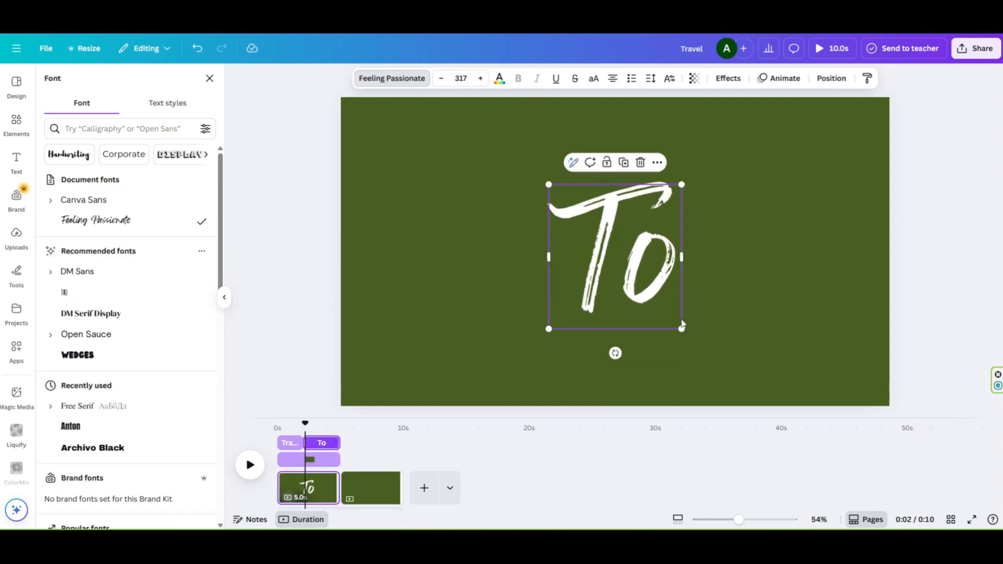
pyautogui.moveTo(681, 321); pyautogui.dragTo(653, 299)
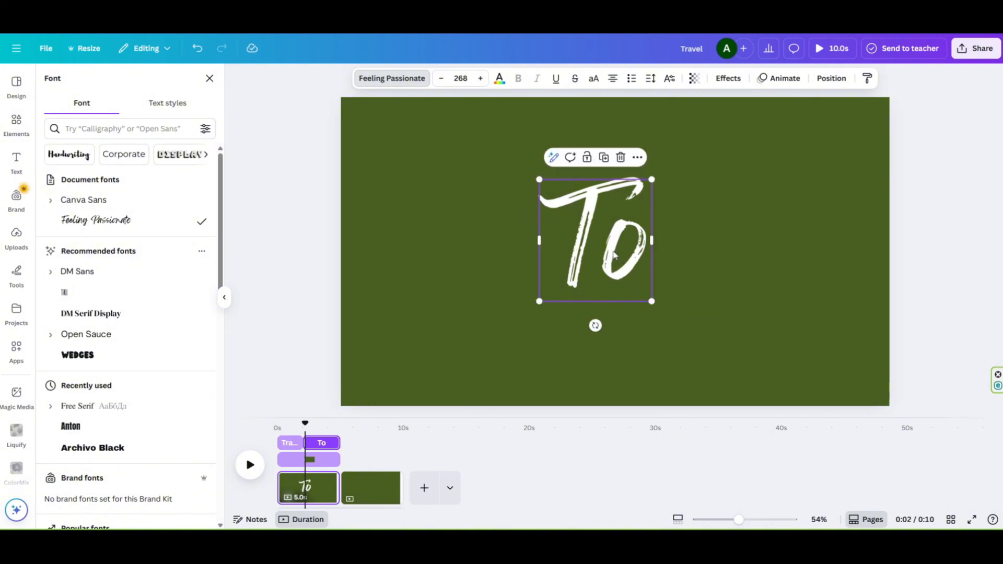
# Check the Travel heading's placement and centre the To heading on the page at the same height
pyautogui.click(290, 444)
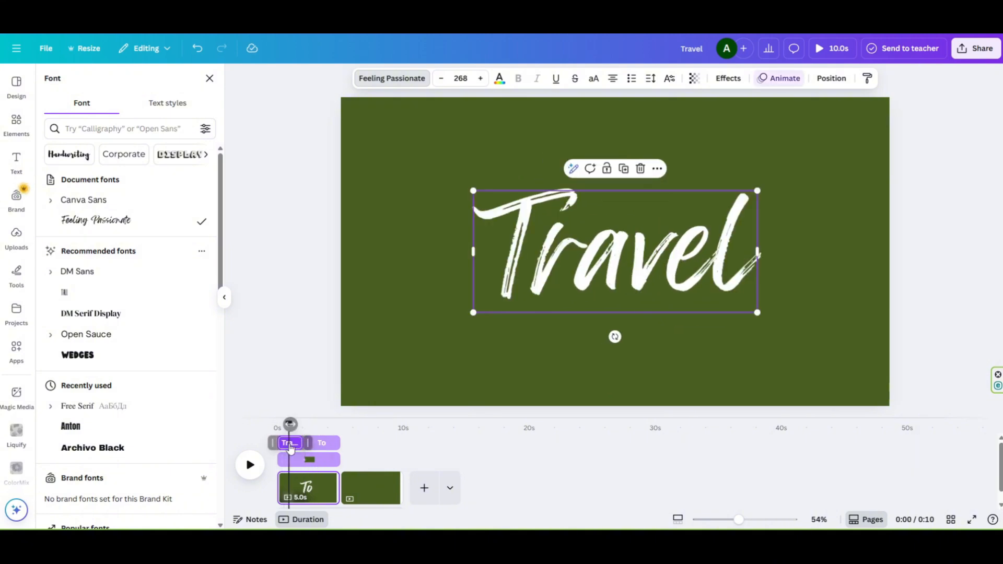
pyautogui.click(324, 444)
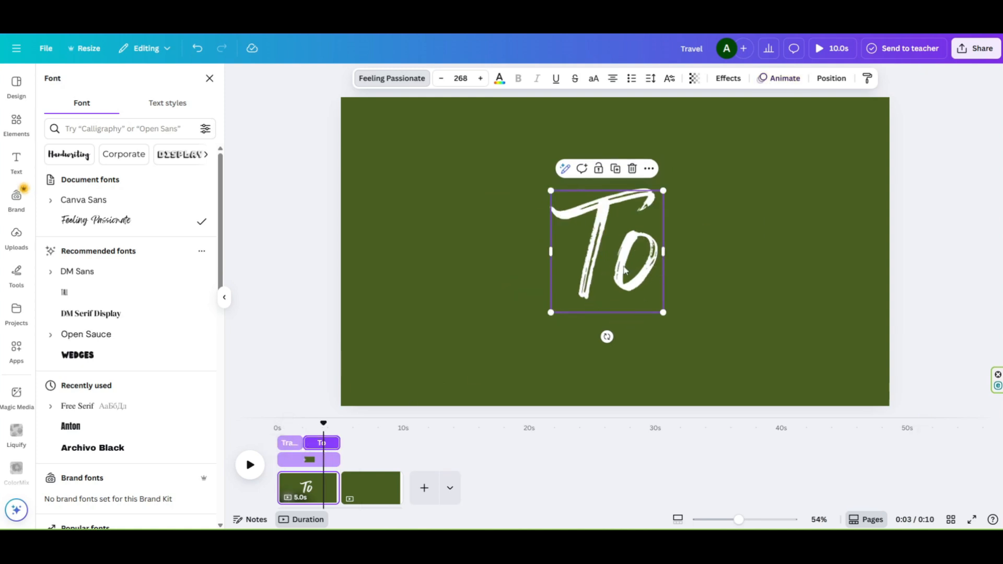
pyautogui.moveTo(625, 271)
pyautogui.mouseDown()
pyautogui.moveTo(634, 289)
pyautogui.moveTo(628, 263)
pyautogui.moveTo(611, 265)
pyautogui.moveTo(632, 271)
pyautogui.moveTo(634, 285)
pyautogui.moveTo(627, 265)
pyautogui.moveTo(631, 272)
pyautogui.mouseUp()
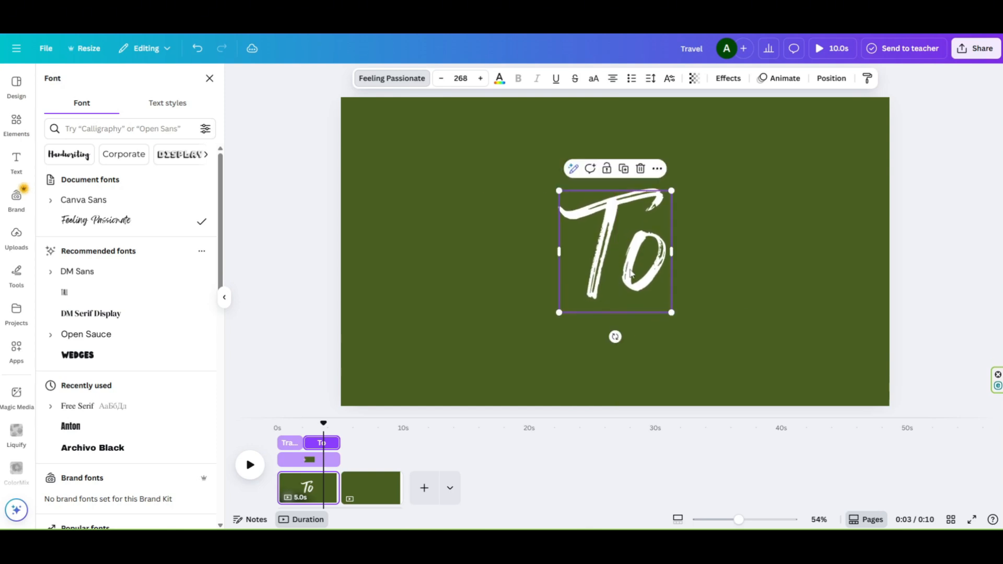
# Apply the Rise animation to the grouped plane and green shapes on the first page
pyautogui.click(441, 335)
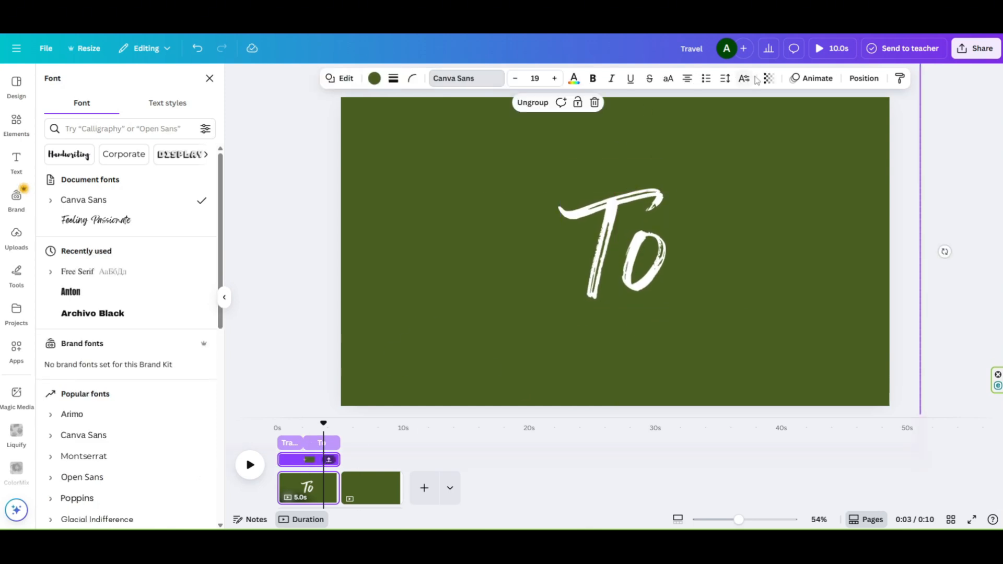
pyautogui.click(811, 78)
pyautogui.click(61, 317)
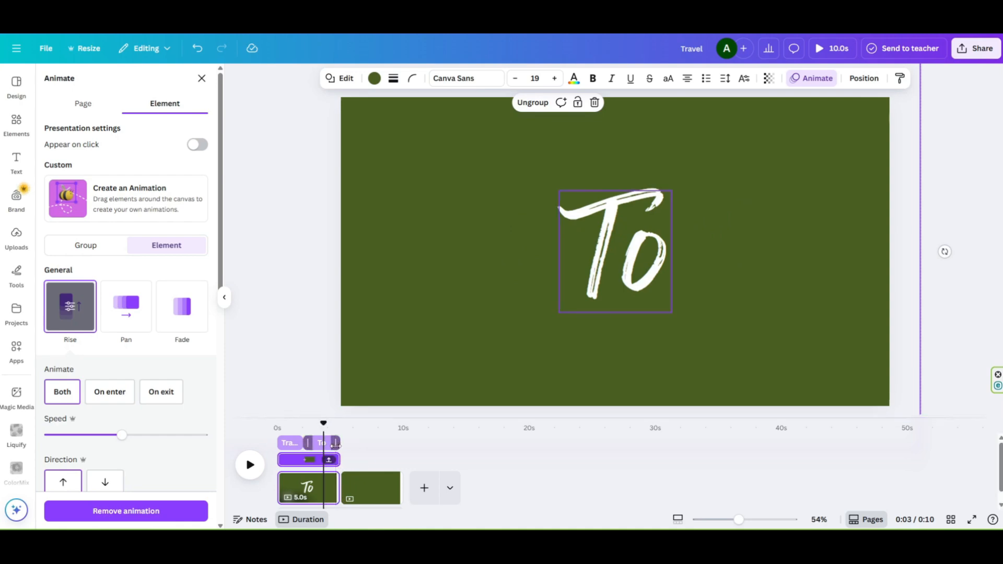
# Trim the To heading's timing to end at 4.0 seconds and extend the first page's duration to 5.7 seconds
pyautogui.moveTo(334, 445); pyautogui.dragTo(328, 425)
pyautogui.click(325, 424)
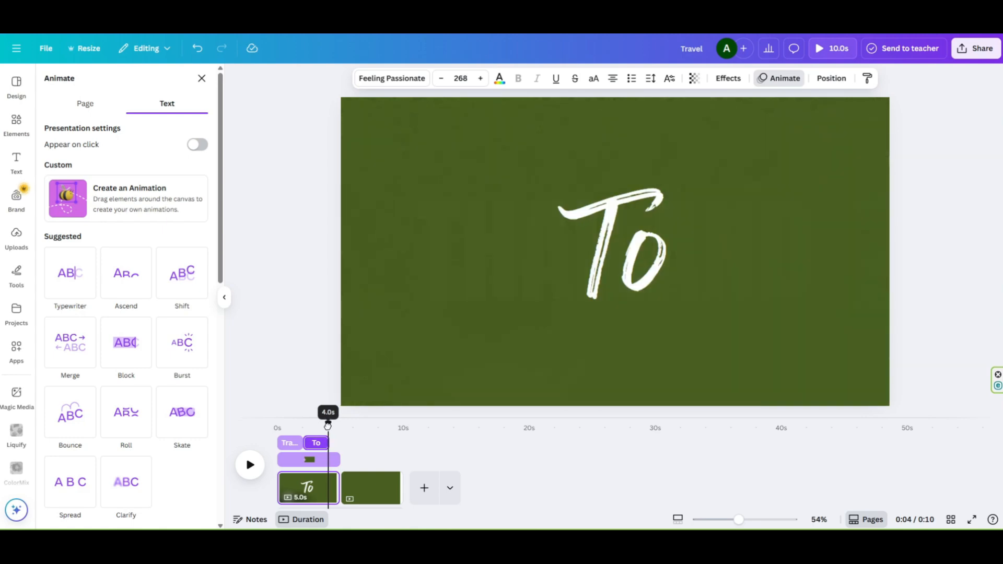
pyautogui.click(335, 488)
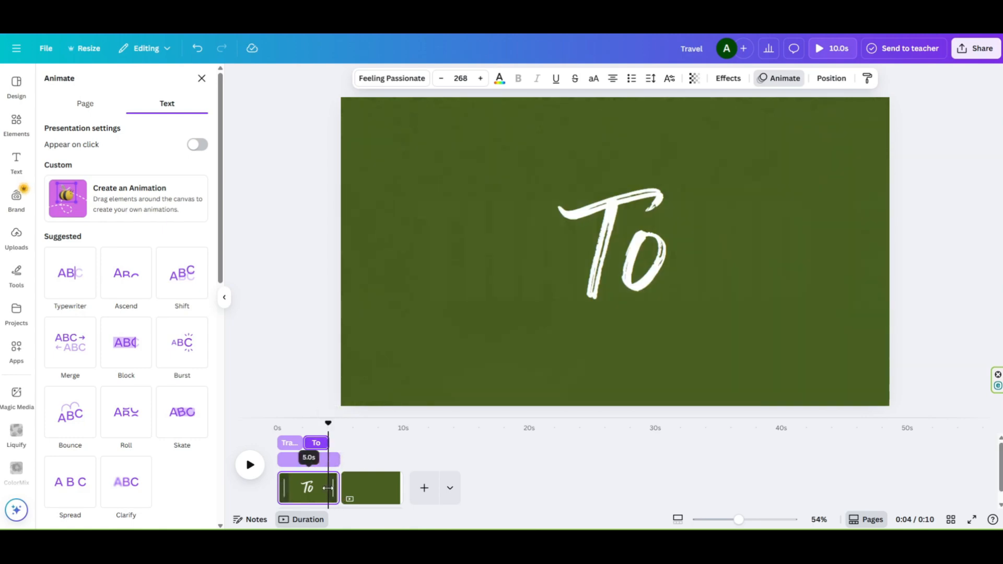
pyautogui.moveTo(334, 488); pyautogui.dragTo(338, 488)
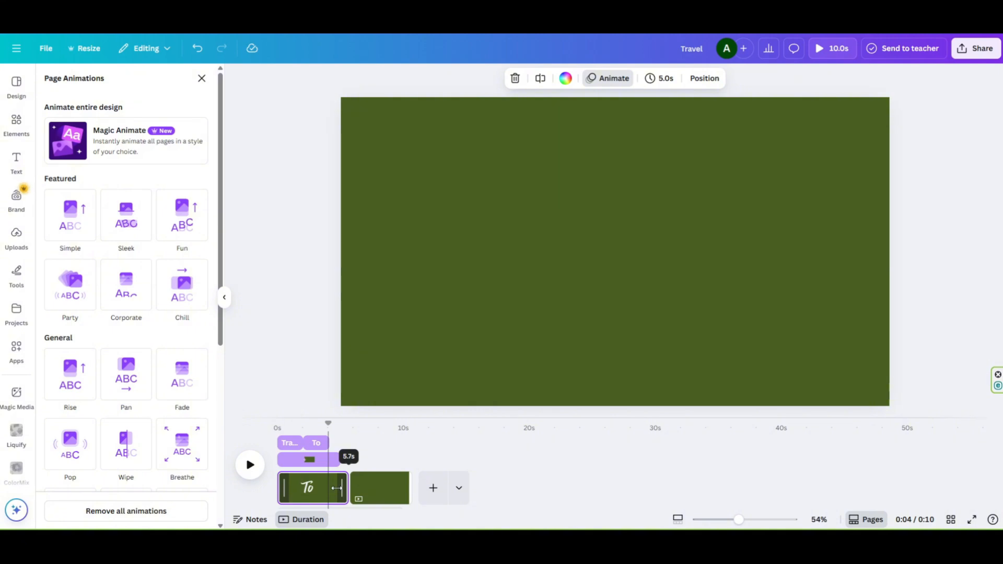
pyautogui.moveTo(337, 488); pyautogui.dragTo(338, 488)
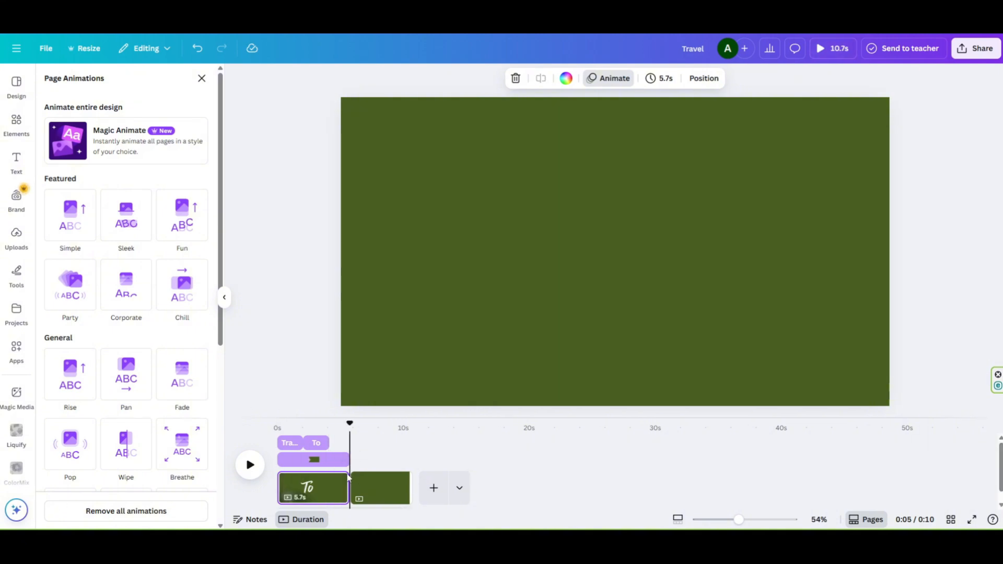
# Add a Match & Move transition between the two pages with a duration of 2.5 seconds
pyautogui.moveTo(350, 497)
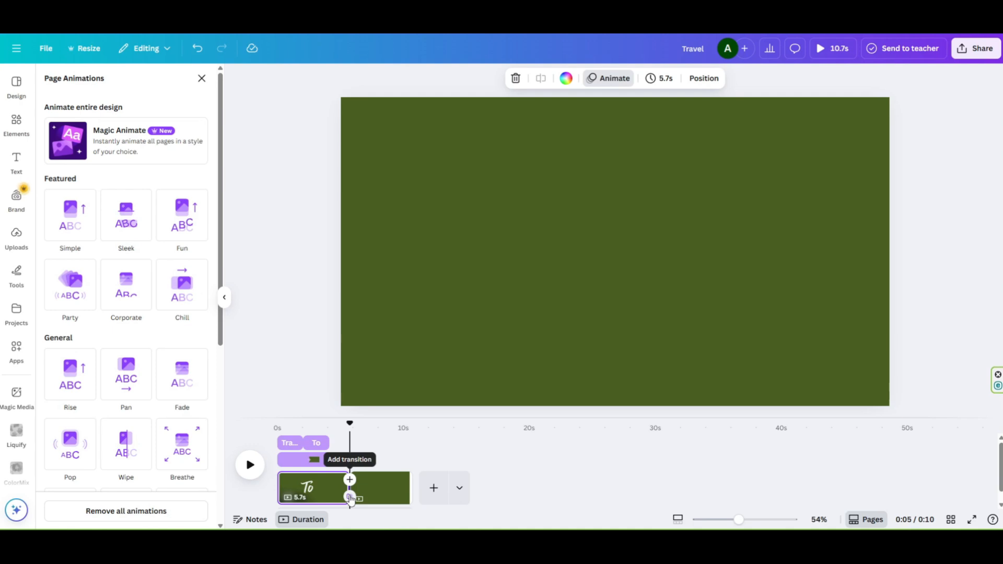
pyautogui.click(350, 498)
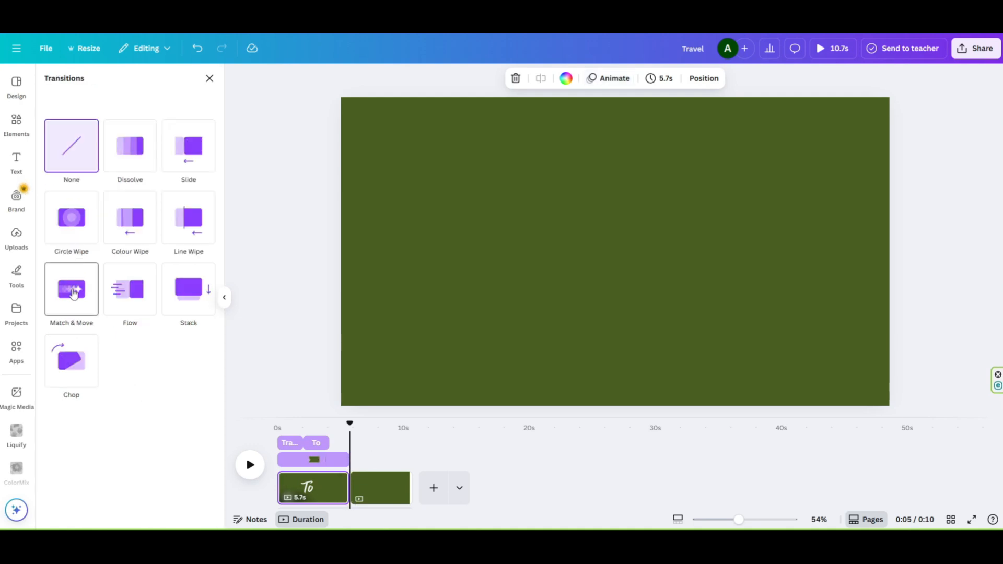
pyautogui.click(73, 294)
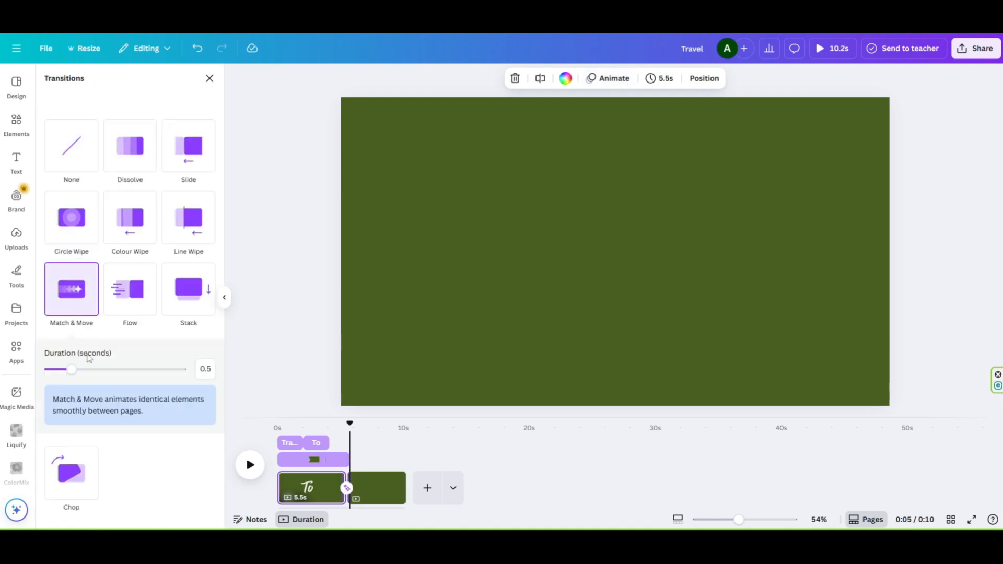
pyautogui.moveTo(68, 370); pyautogui.dragTo(217, 402)
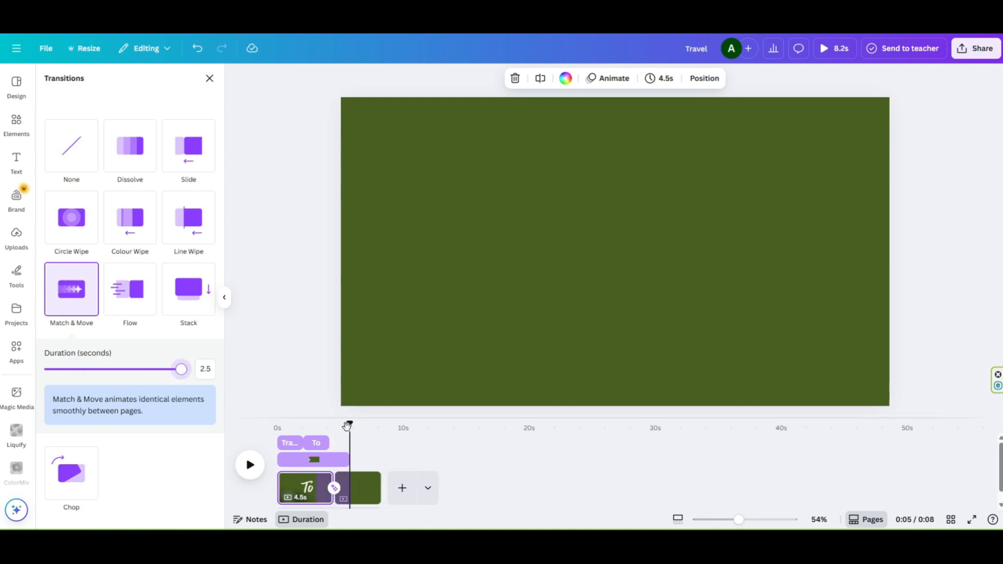
# Move the grouped plane and green shapes on the second page past the page's right edge and preview the transition
pyautogui.moveTo(350, 423)
pyautogui.mouseDown()
pyautogui.moveTo(316, 432)
pyautogui.moveTo(348, 432)
pyautogui.mouseUp()
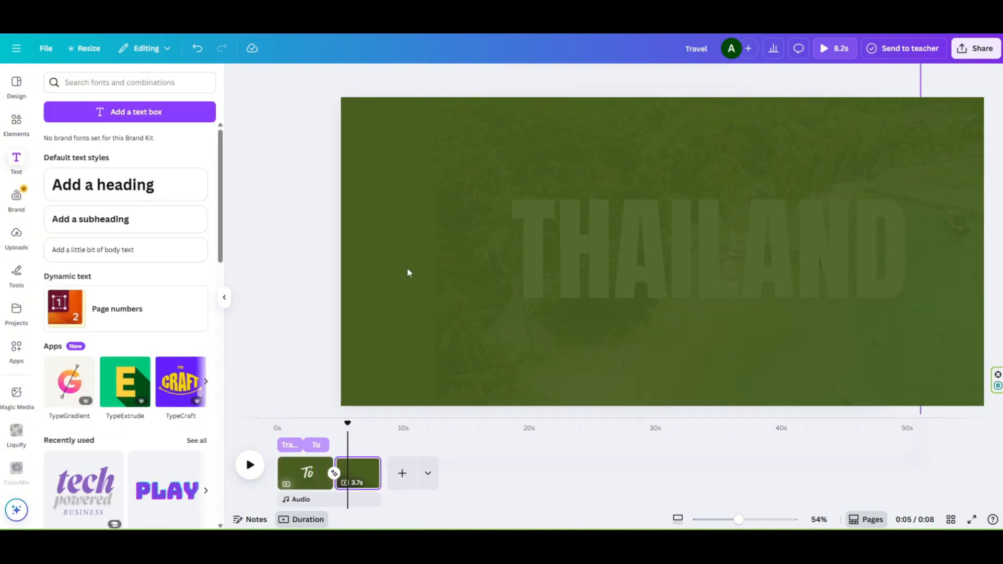
pyautogui.click(421, 293)
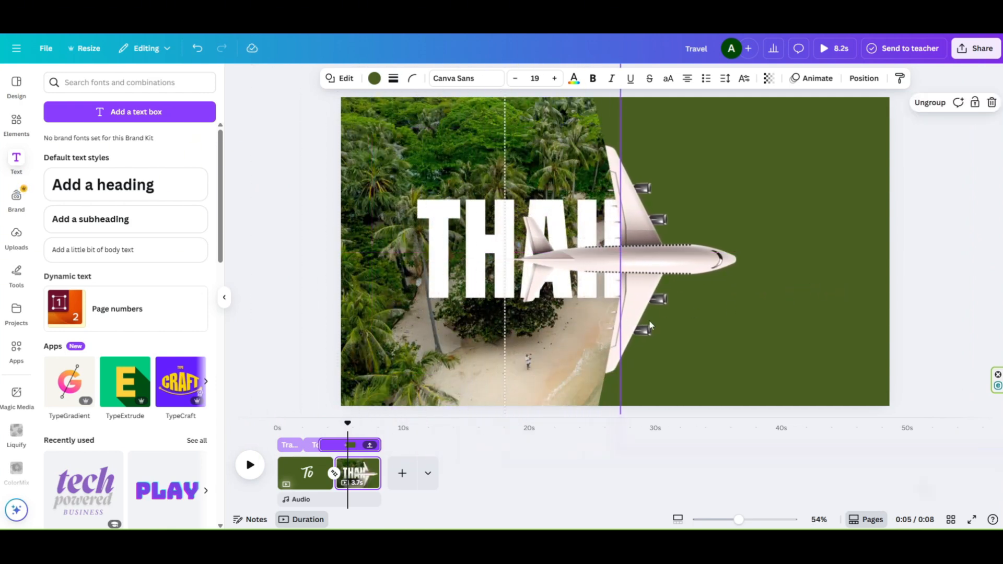
pyautogui.moveTo(650, 325); pyautogui.dragTo(725, 319)
pyautogui.moveTo(749, 318); pyautogui.dragTo(845, 321)
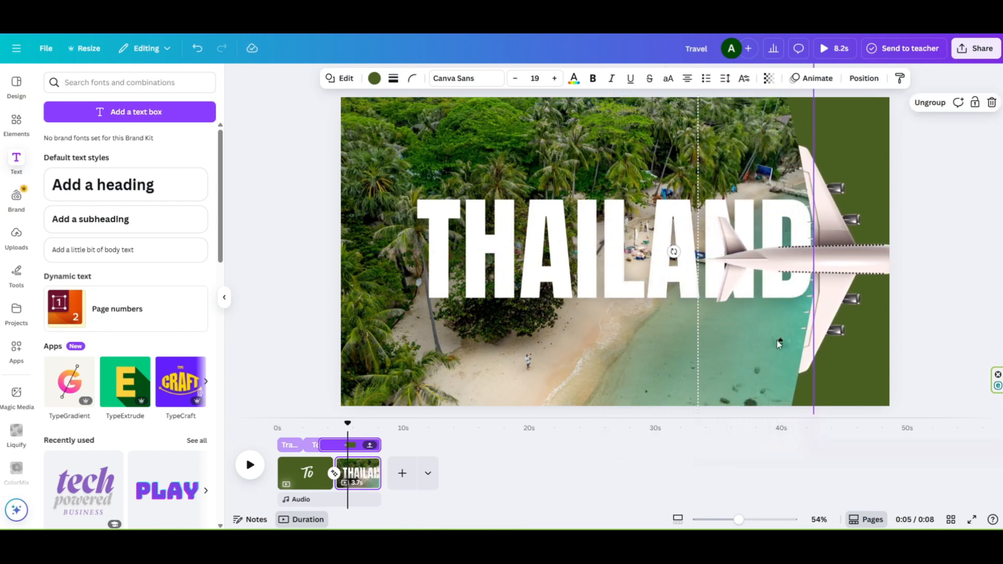
pyautogui.moveTo(778, 343); pyautogui.dragTo(961, 348)
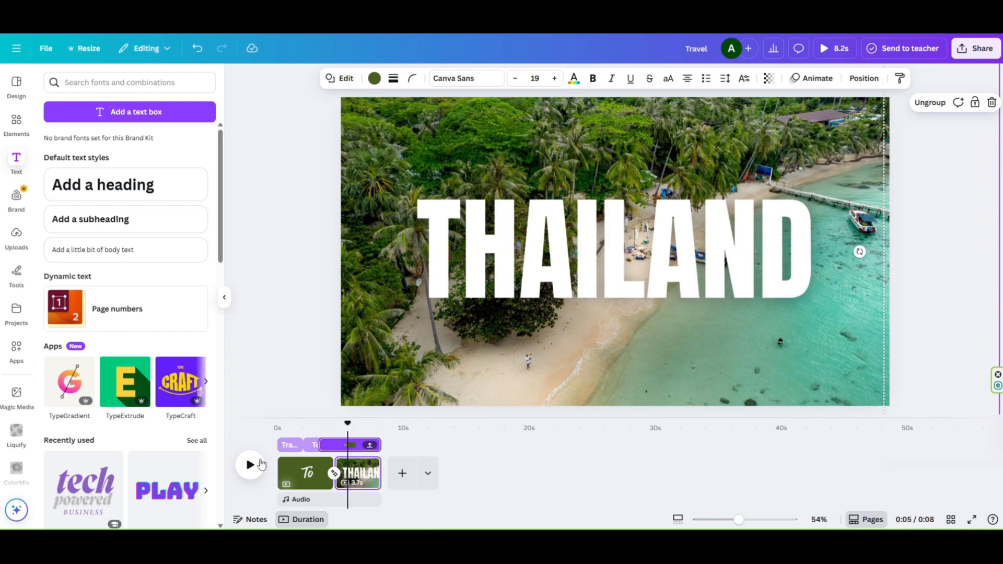
pyautogui.click(262, 464)
pyautogui.moveTo(360, 422); pyautogui.dragTo(308, 425)
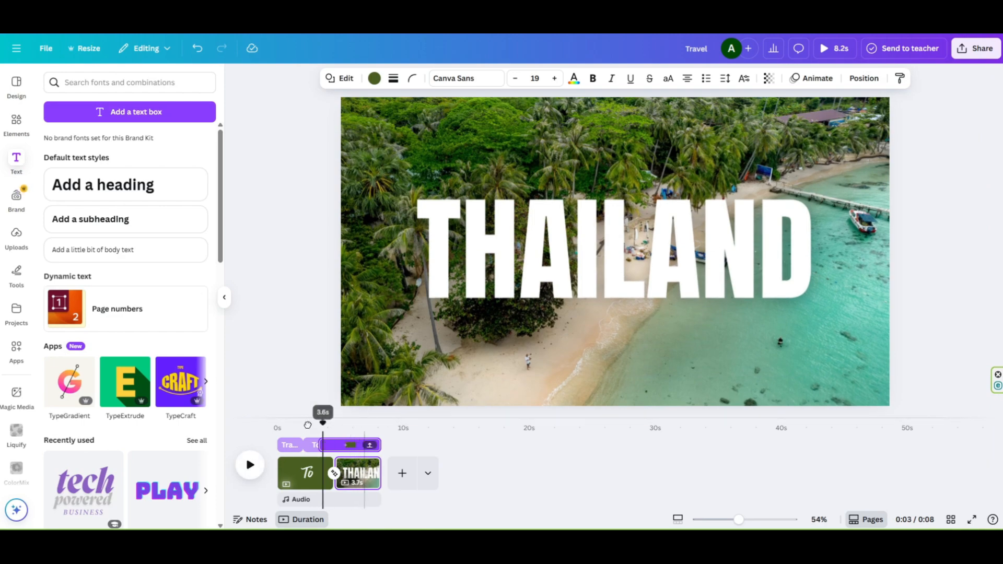
pyautogui.click(251, 464)
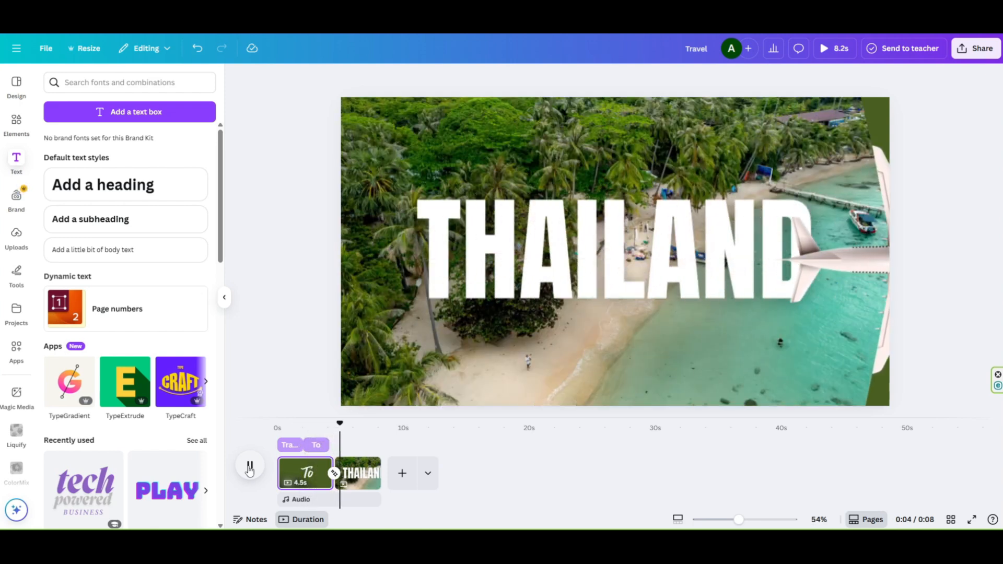
pyautogui.click(250, 467)
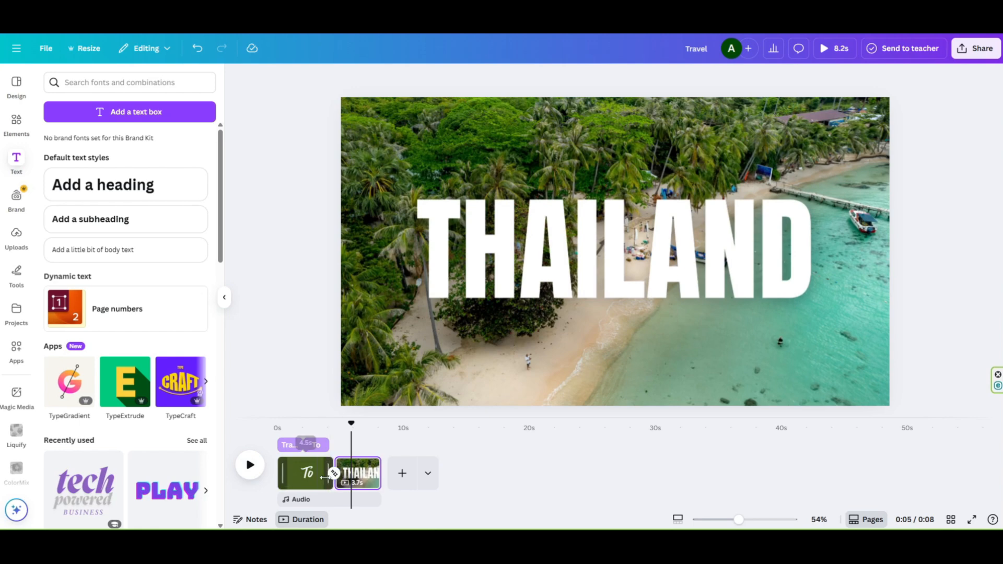
# Extend the first page's duration to 5.4 seconds and play the video from the start
pyautogui.moveTo(325, 478); pyautogui.dragTo(345, 477)
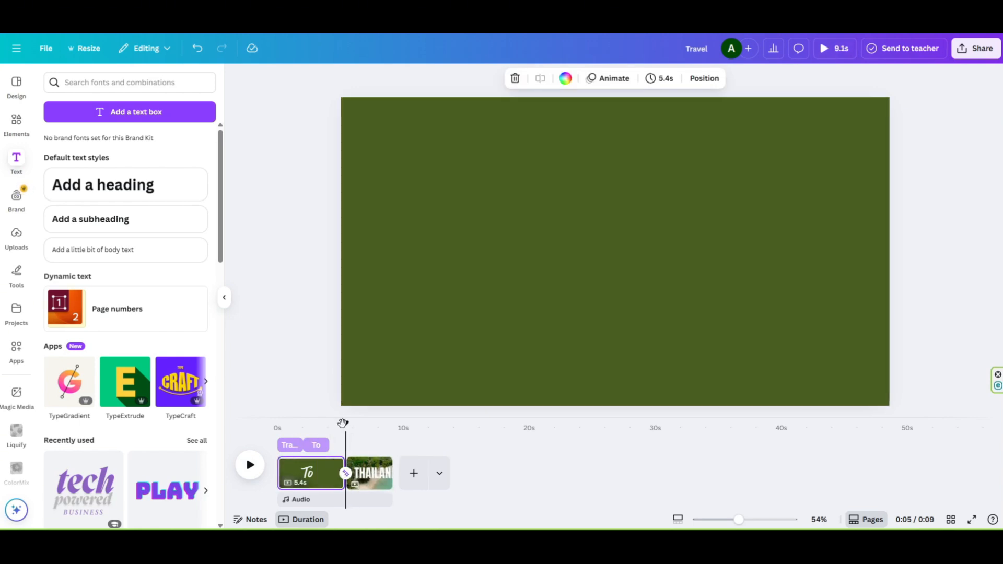
pyautogui.moveTo(343, 422); pyautogui.dragTo(276, 422)
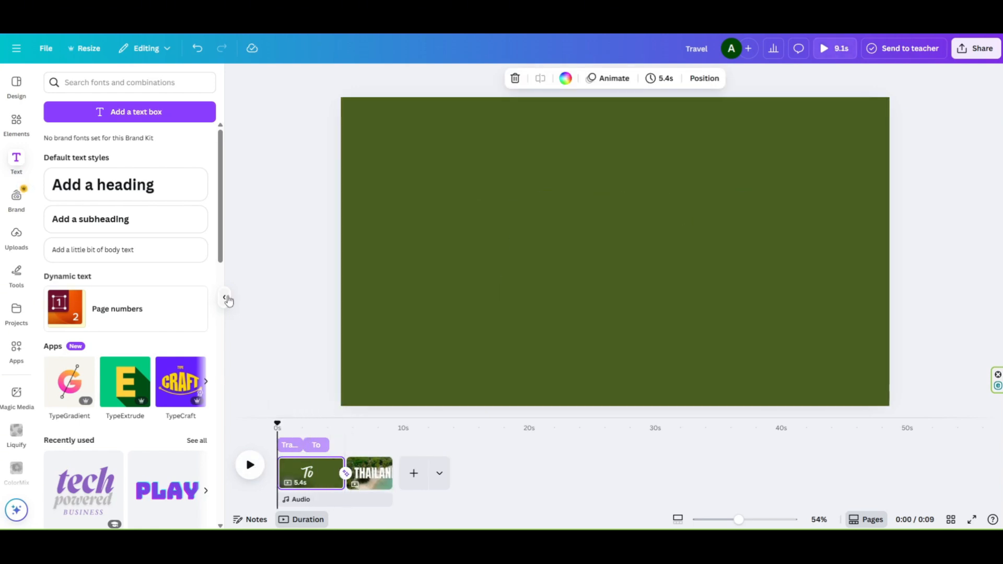
pyautogui.click(225, 299)
pyautogui.click(61, 465)
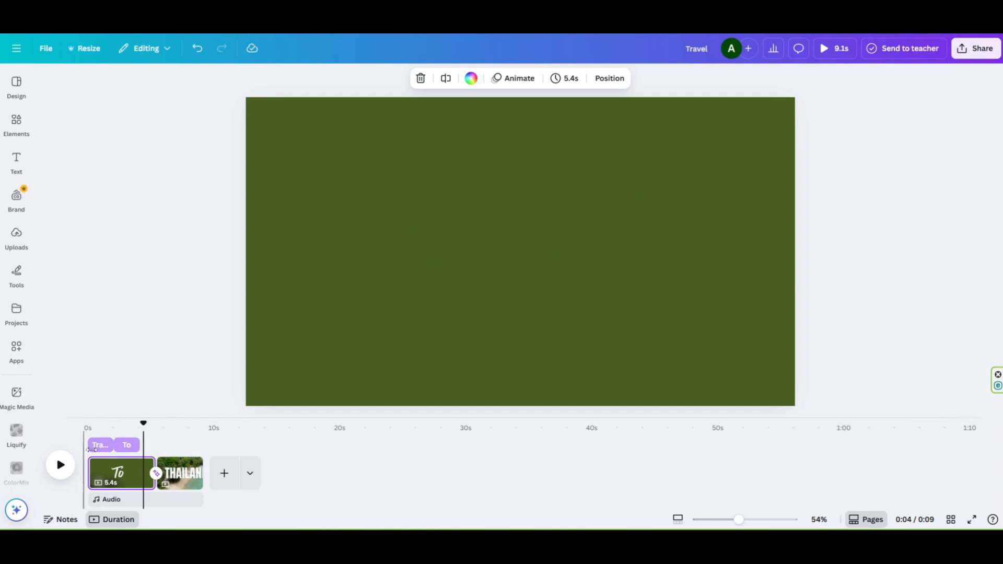
# Apply the Rise animation to the To heading for both enter and exit, and replay the video from the start
pyautogui.click(128, 447)
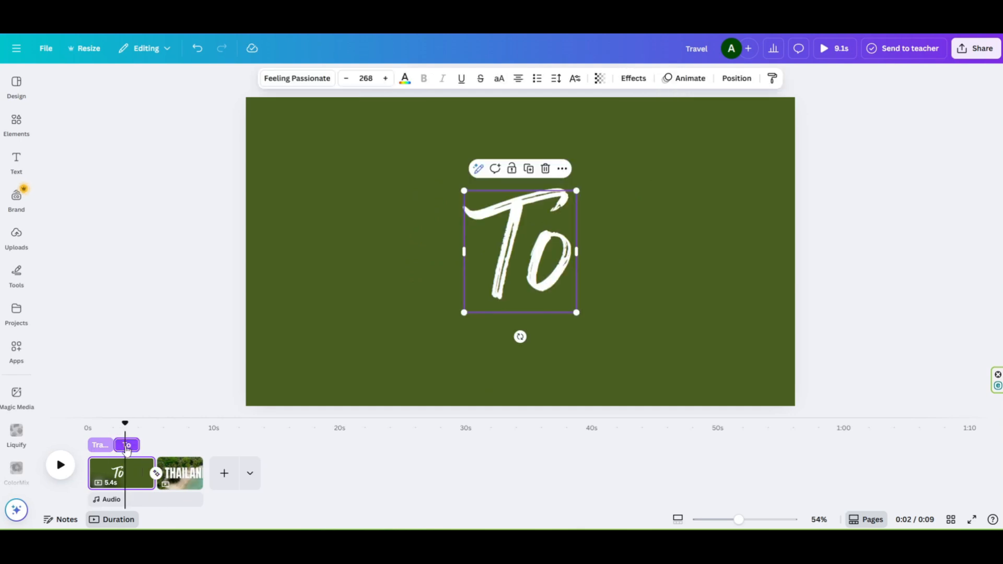
pyautogui.click(684, 77)
pyautogui.scroll(-7, 112, 392)
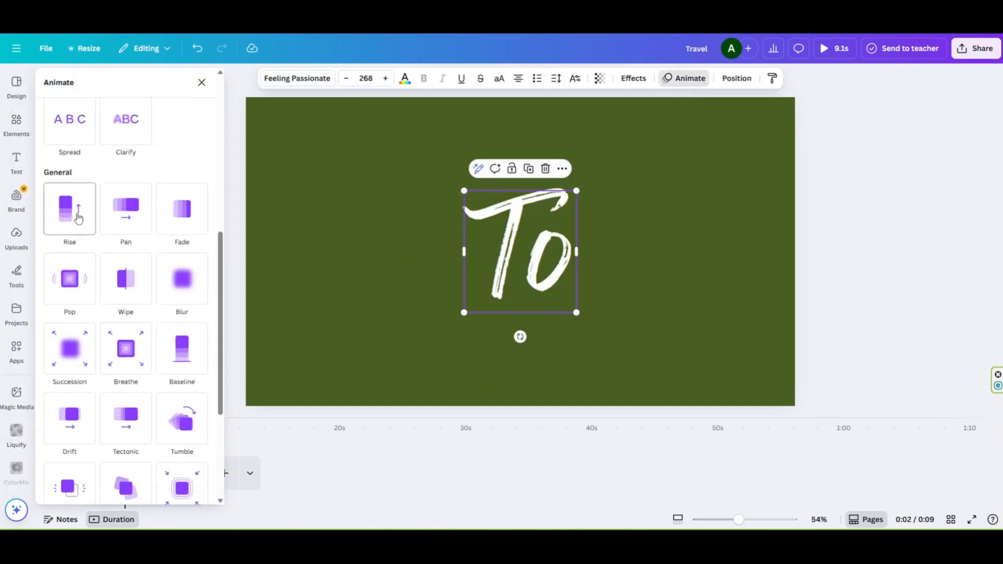
pyautogui.click(69, 219)
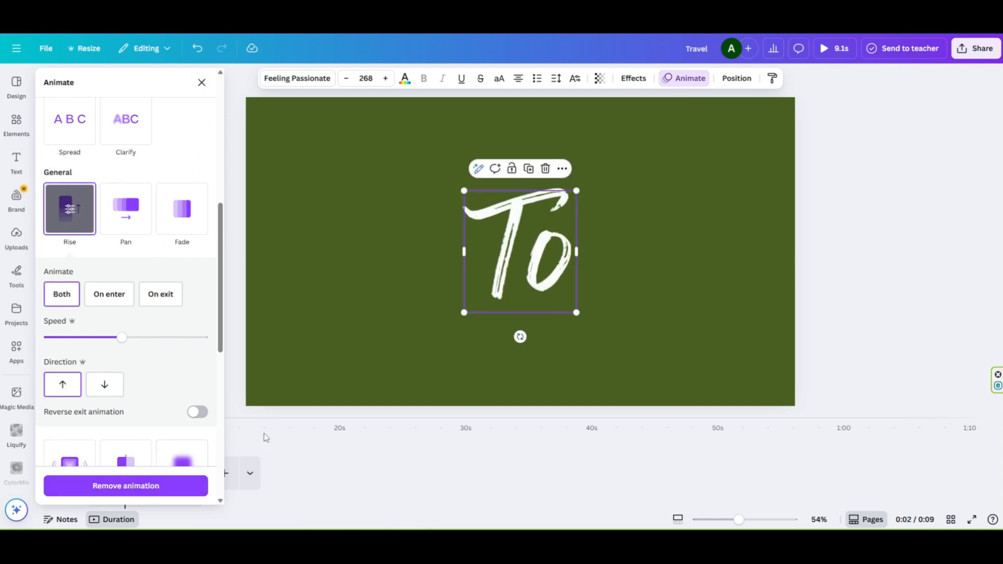
pyautogui.click(232, 382)
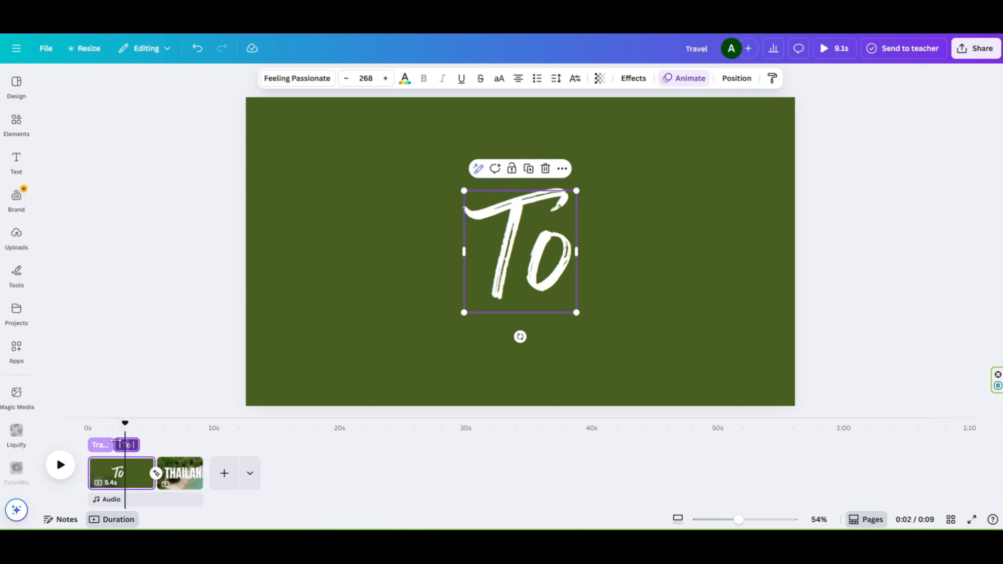
pyautogui.moveTo(125, 424); pyautogui.dragTo(88, 425)
pyautogui.click(61, 465)
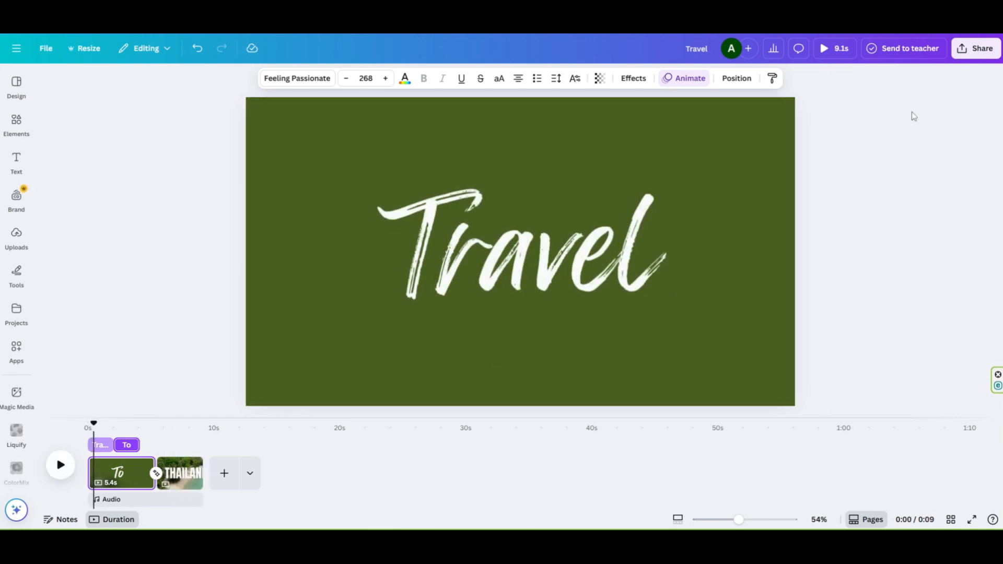
# Download pages 1–2 of the design as an MP4 video at 1080p (HD) quality
pyautogui.click(964, 48)
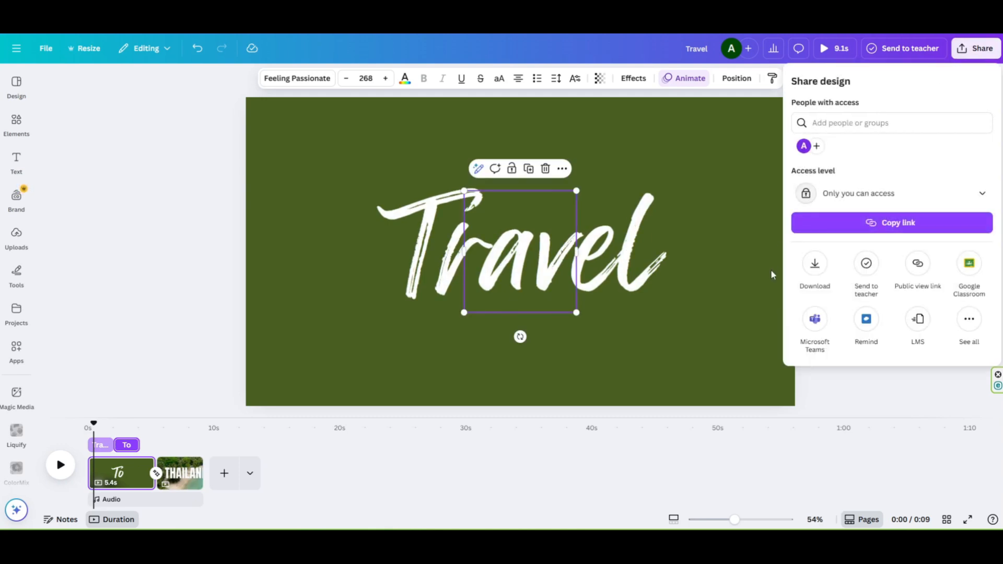
pyautogui.click(827, 270)
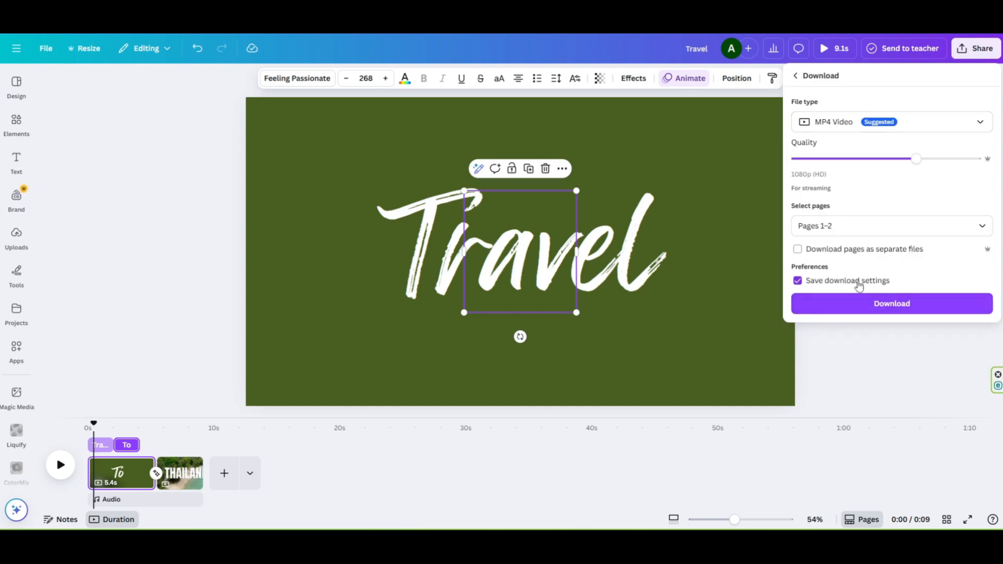
pyautogui.click(916, 226)
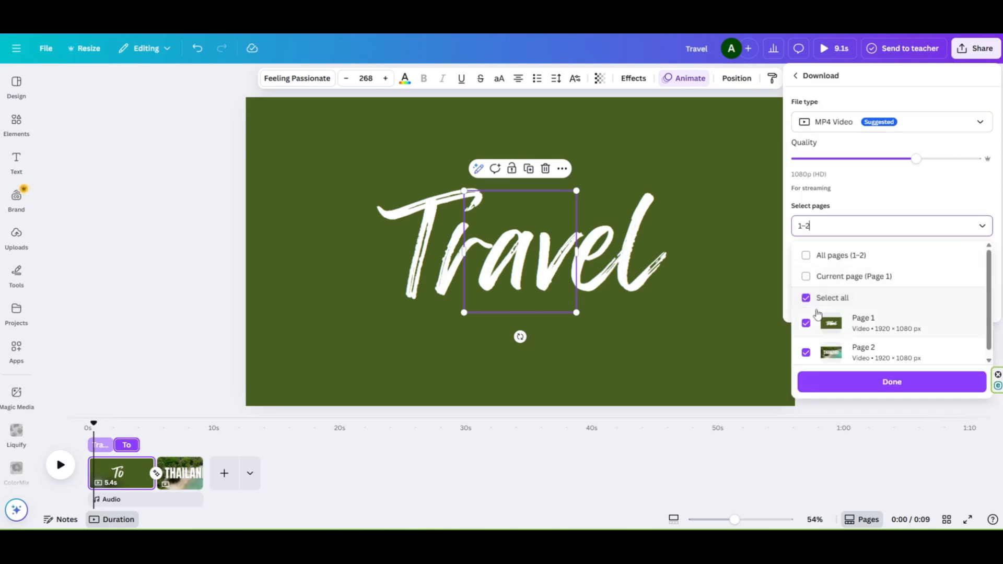
pyautogui.click(845, 383)
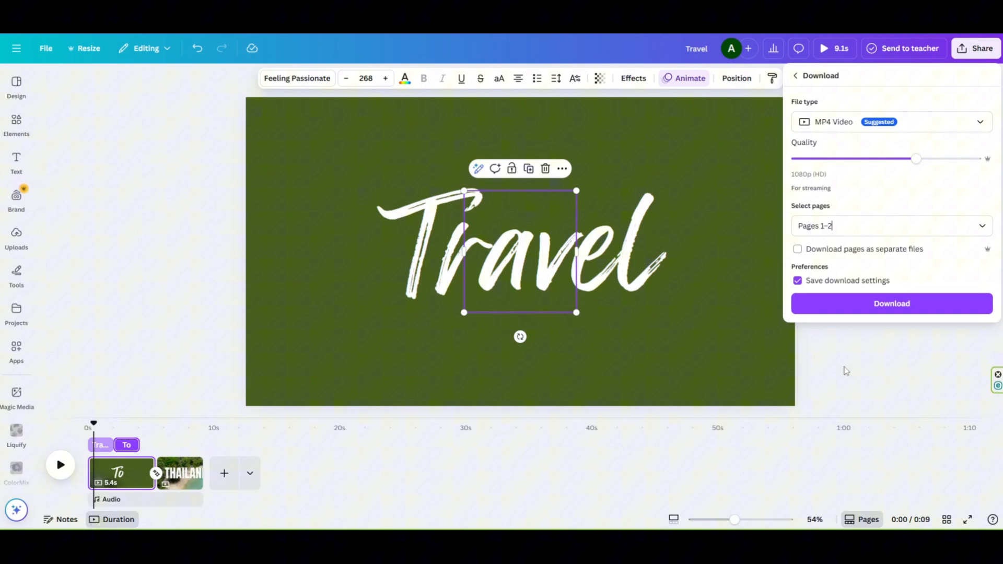
pyautogui.click(833, 307)
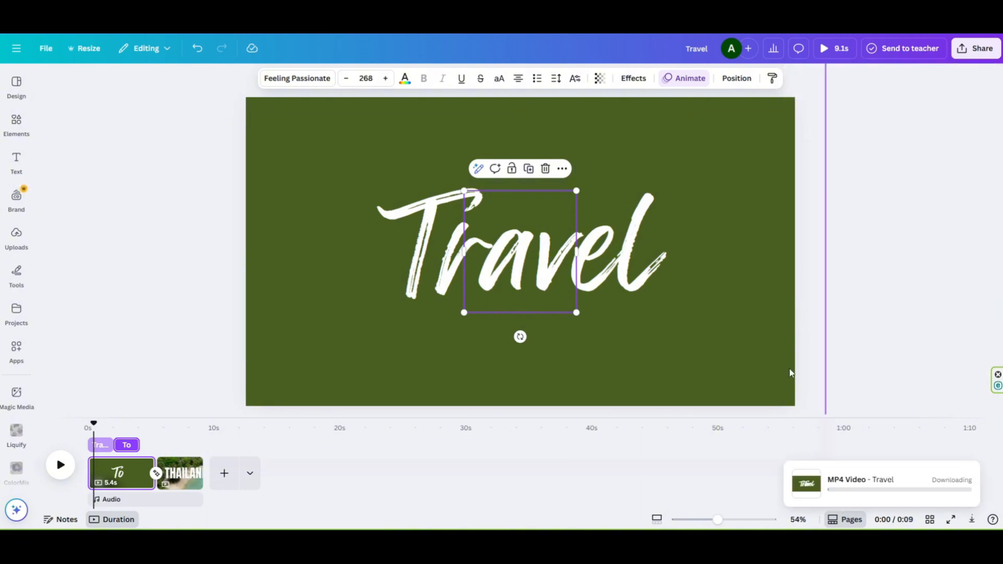